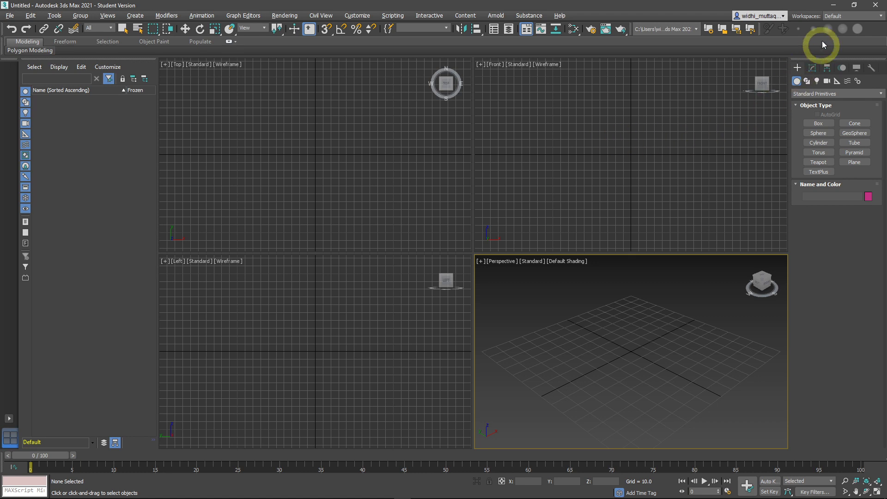
# Browse the workspace list, File menu and Help menu without changing anything.
pyautogui.click(881, 16)
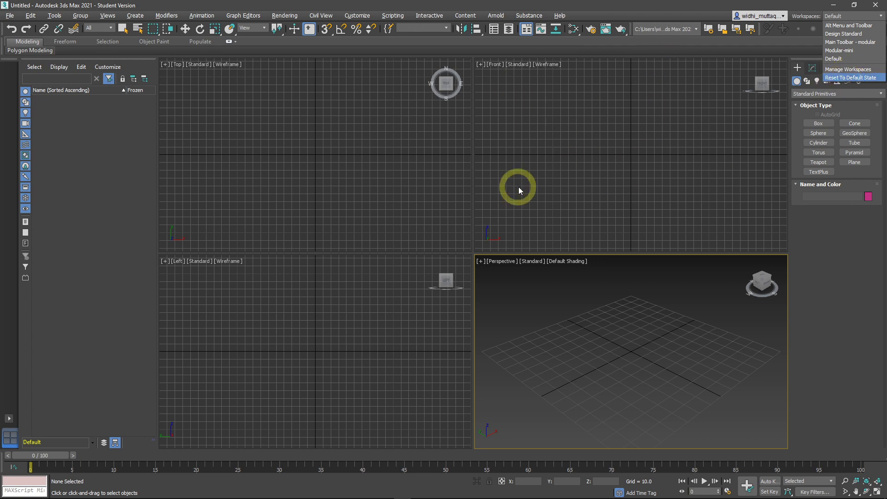
pyautogui.click(595, 148)
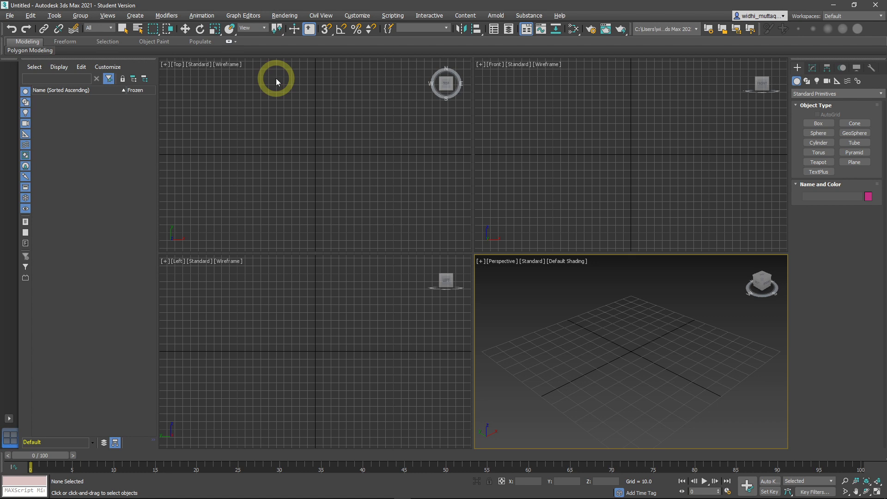
pyautogui.click(9, 16)
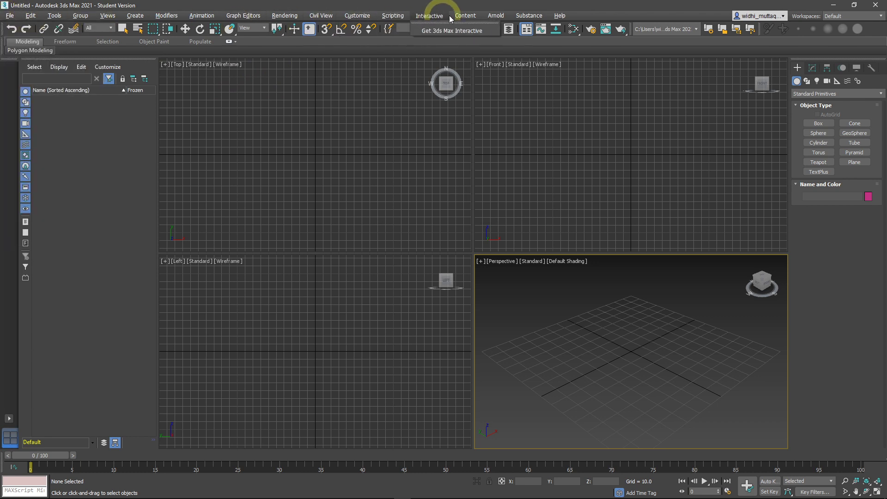
pyautogui.click(559, 16)
pyautogui.click(559, 16)
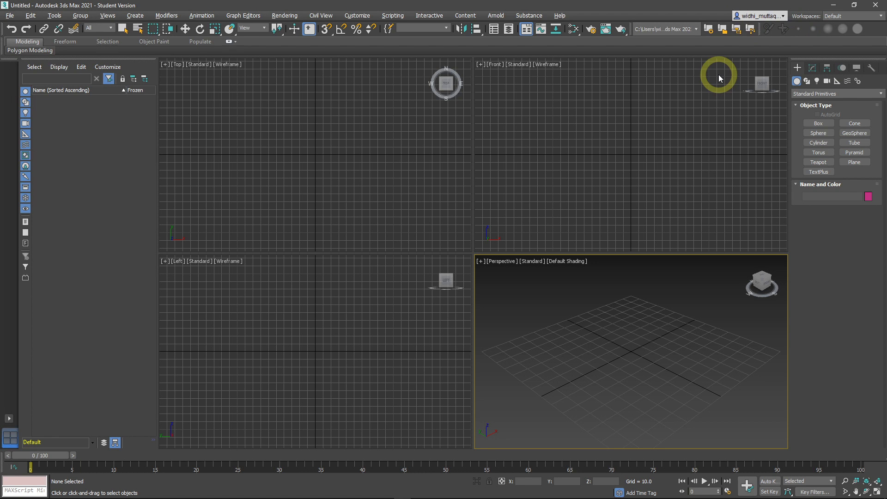
# Hide the Projects and Brush Presets toolbars, then return the ribbon to the Modeling tab.
pyautogui.rightClick(628, 29)
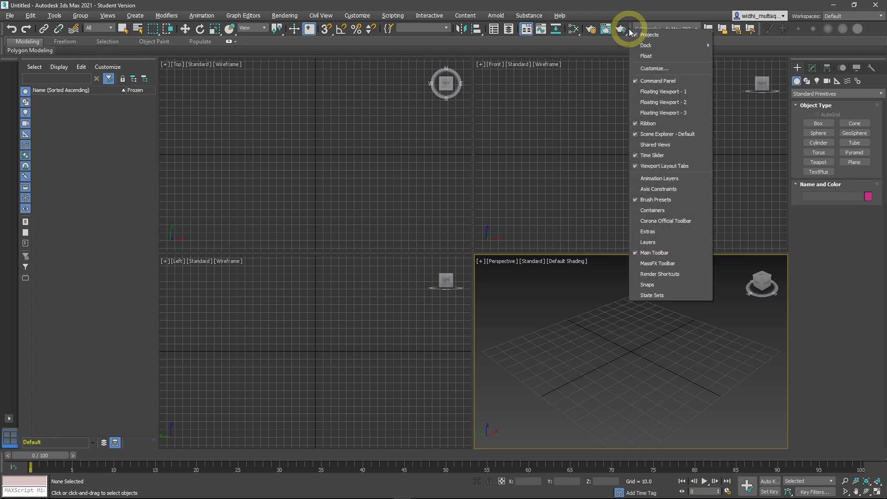
pyautogui.rightClick(602, 15)
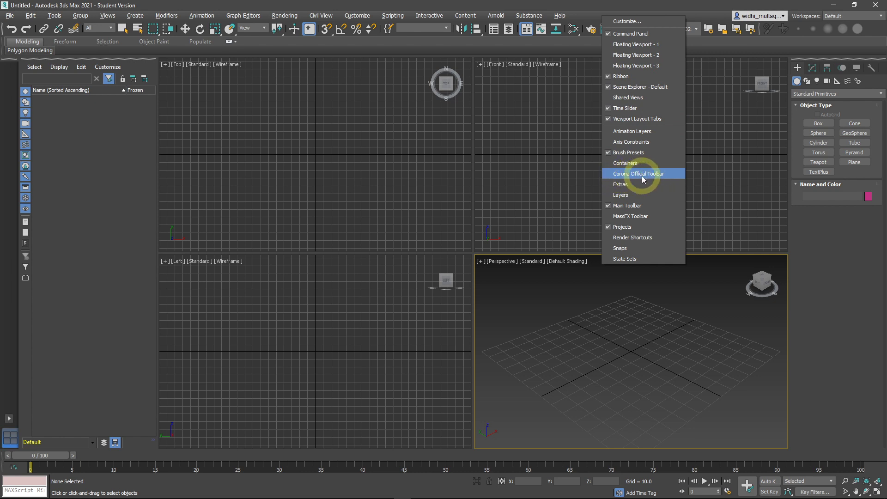
pyautogui.click(623, 228)
pyautogui.rightClick(678, 15)
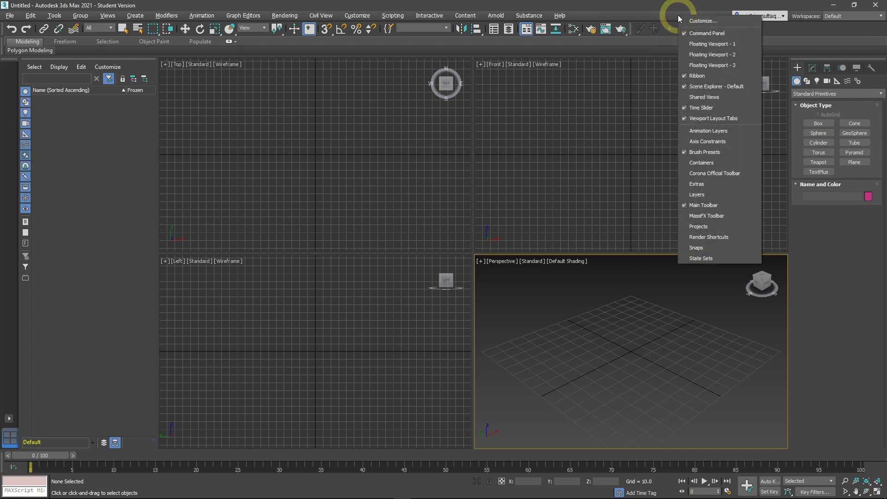
pyautogui.click(699, 156)
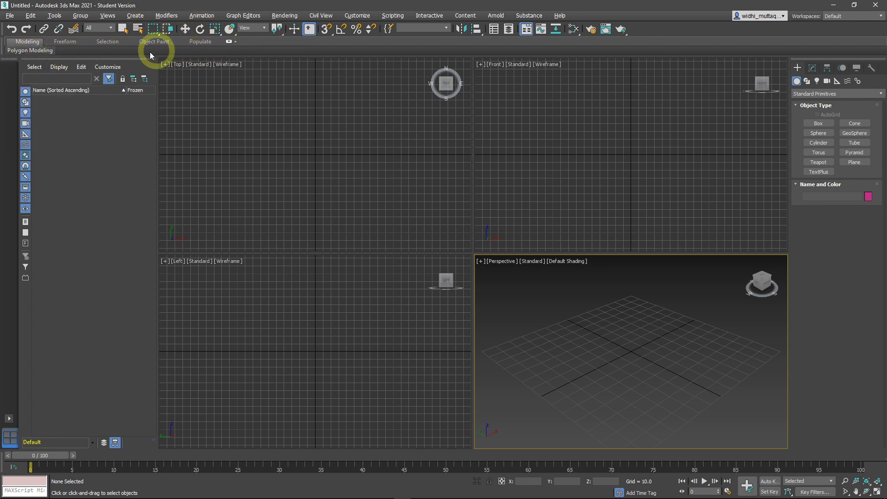
pyautogui.click(102, 42)
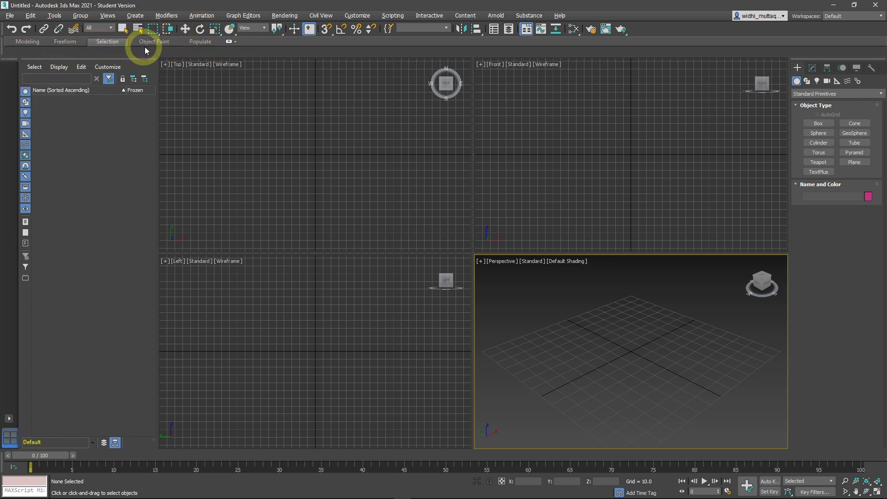
pyautogui.click(25, 43)
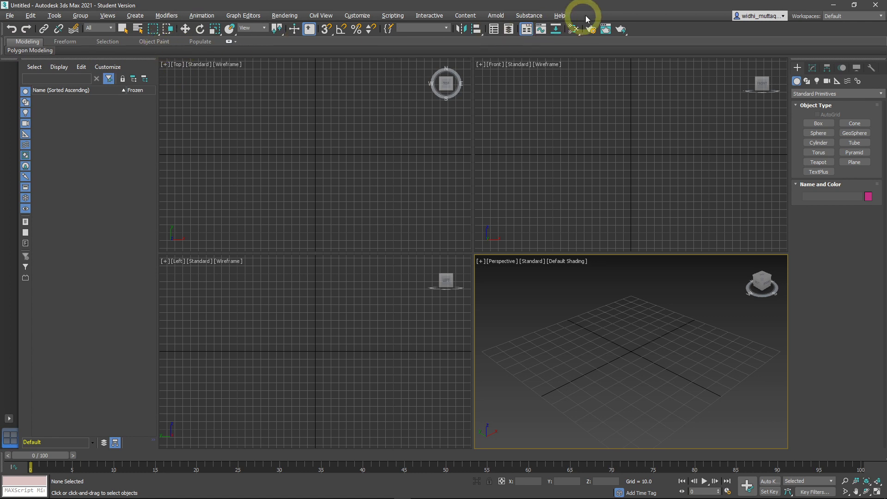
# Toggle the ribbon off and back on, then leave it hidden with the Show Ribbon button.
pyautogui.rightClick(598, 14)
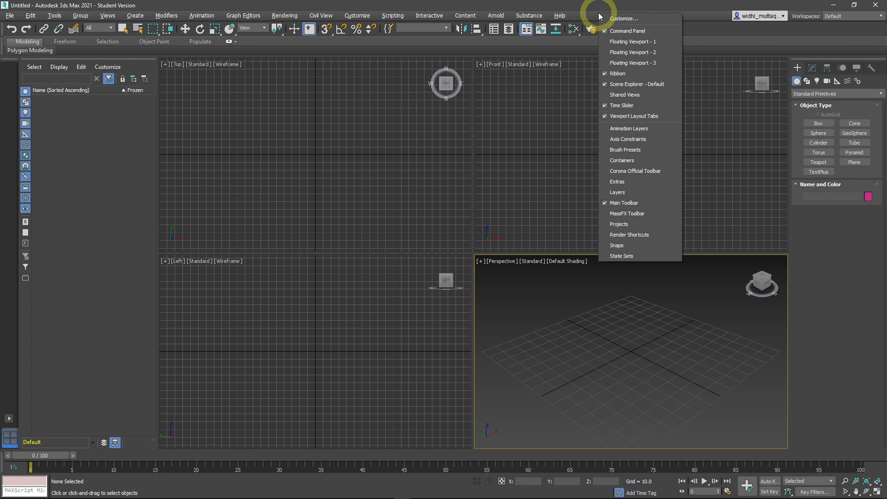
pyautogui.click(616, 73)
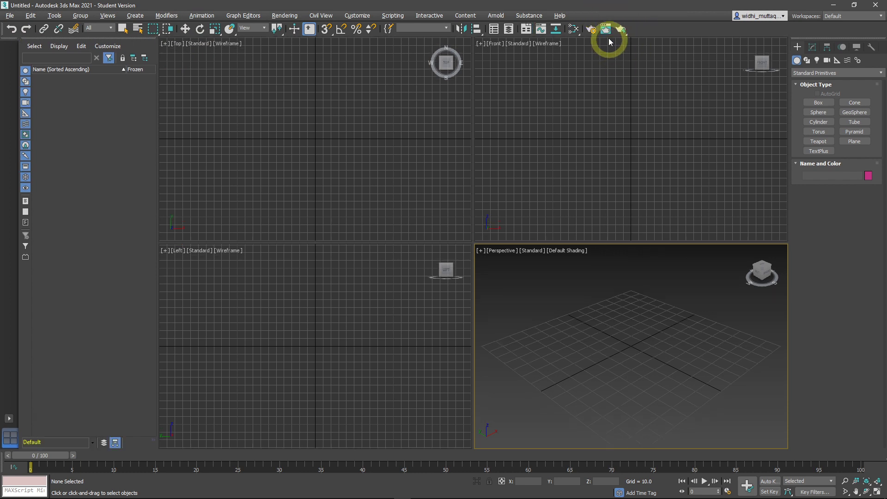
pyautogui.rightClick(605, 14)
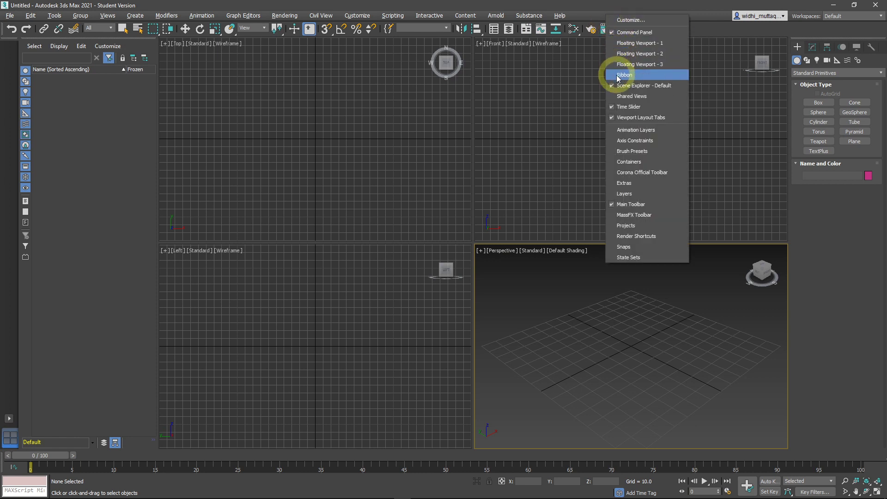
pyautogui.click(617, 75)
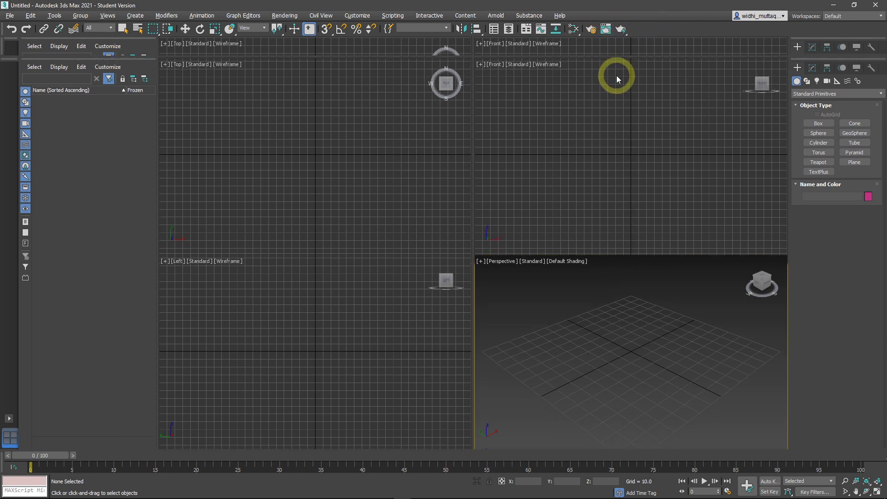
pyautogui.click(529, 29)
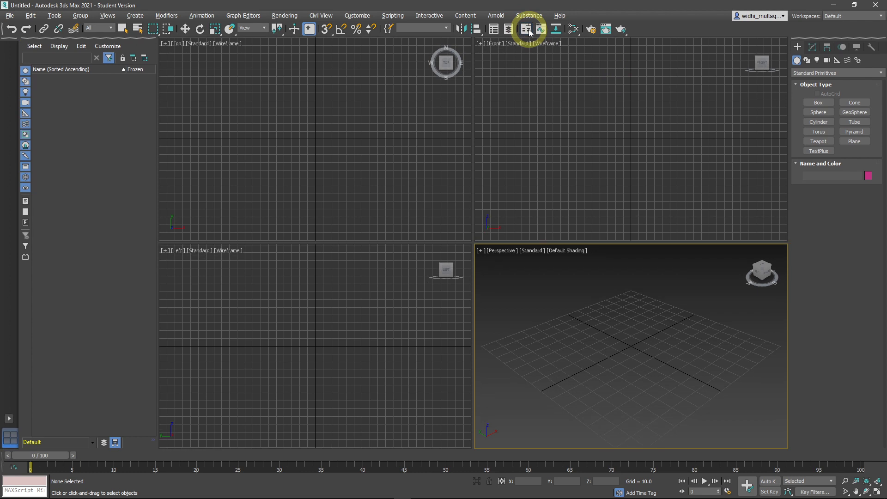
pyautogui.click(529, 30)
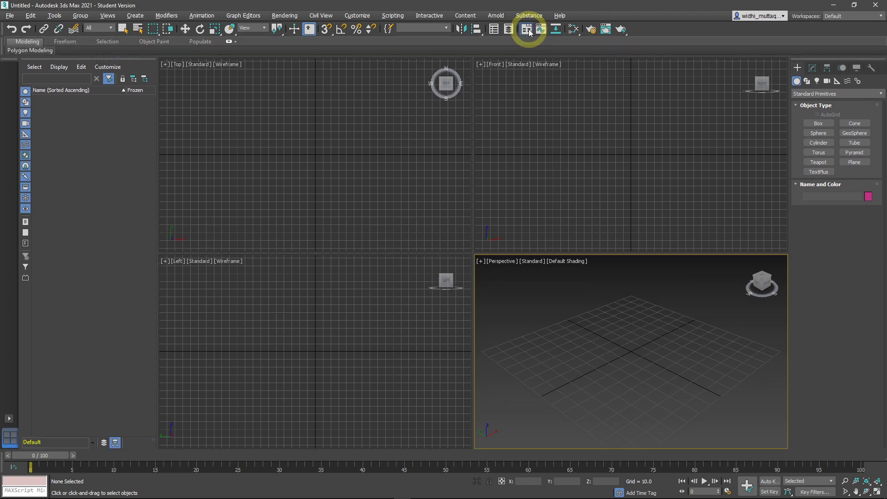
pyautogui.click(529, 30)
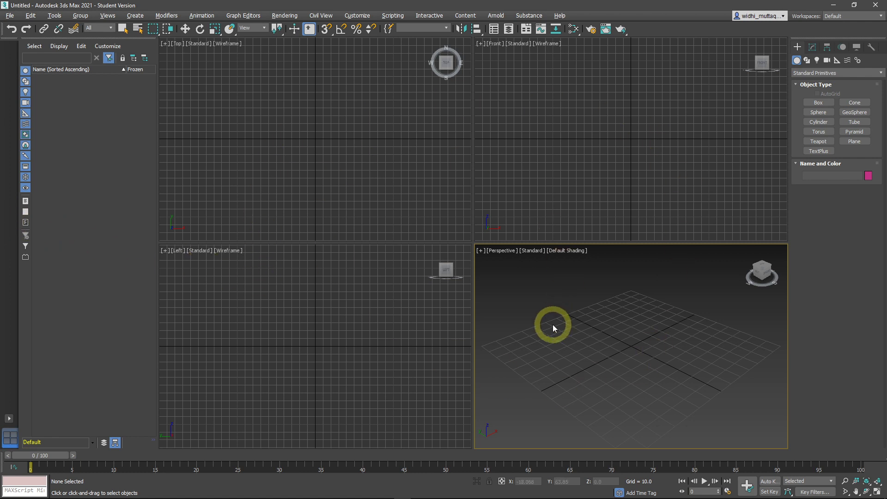
# Add a one-large-Top layout tab, return to four equal viewports, and hide the Viewport Layout Tabs.
pyautogui.click(8, 418)
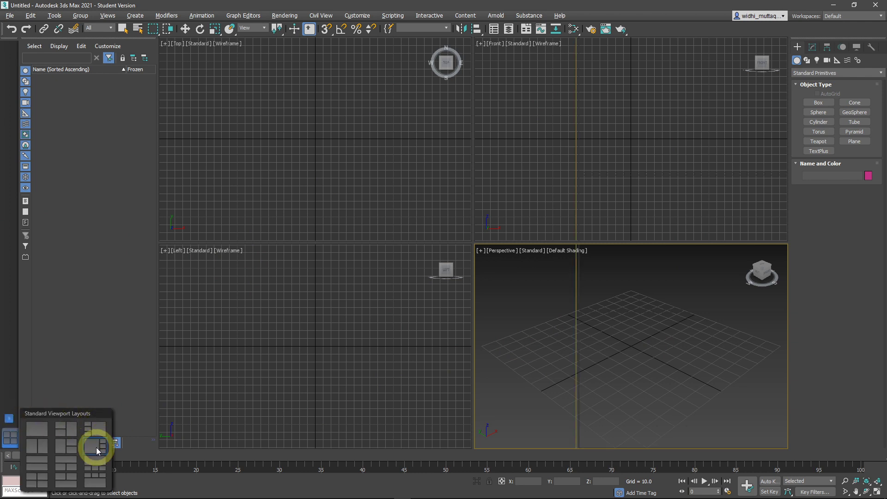
pyautogui.click(96, 447)
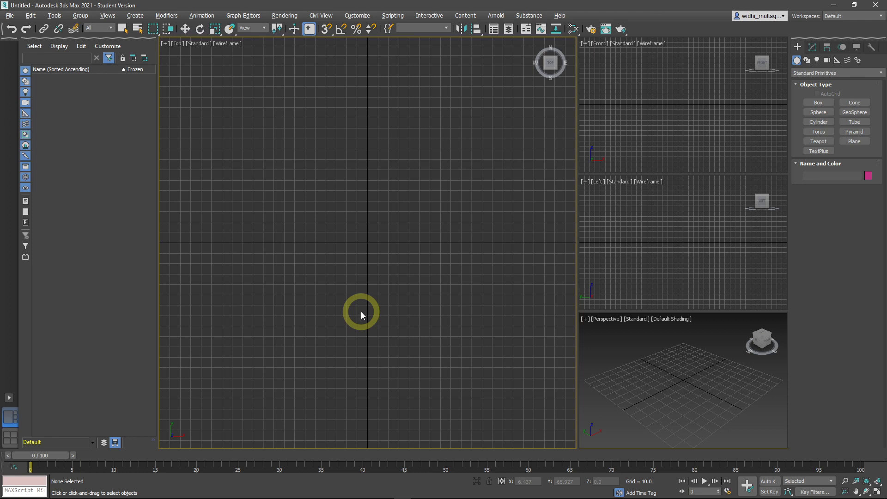
pyautogui.click(10, 436)
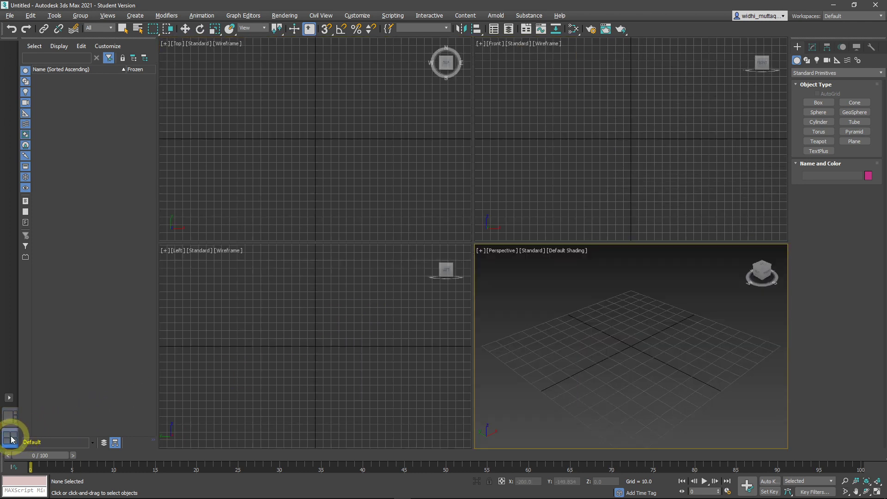
pyautogui.click(10, 421)
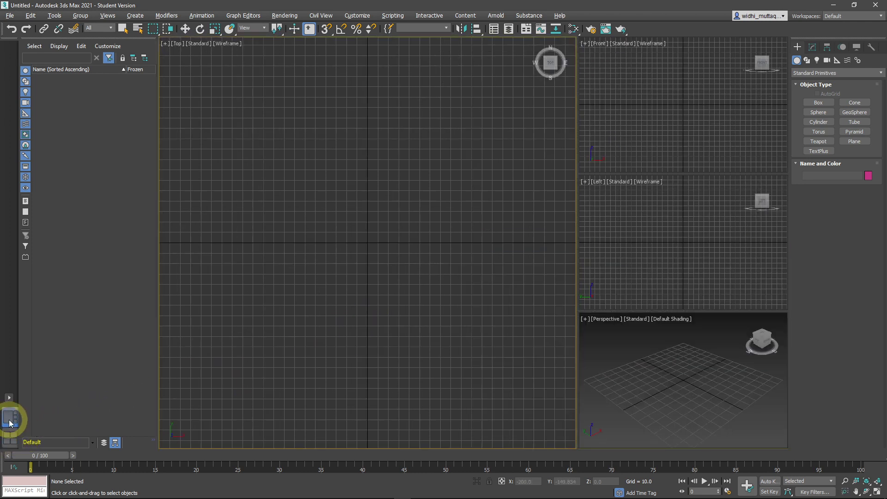
pyautogui.click(9, 443)
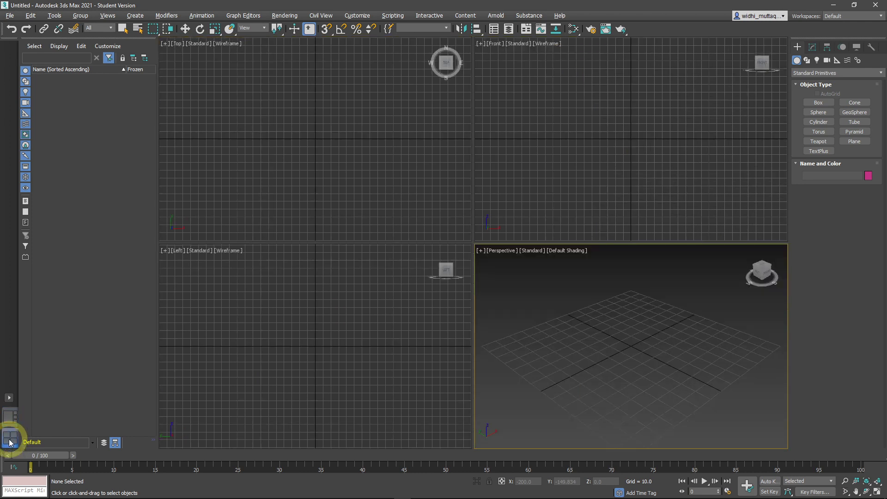
pyautogui.rightClick(11, 41)
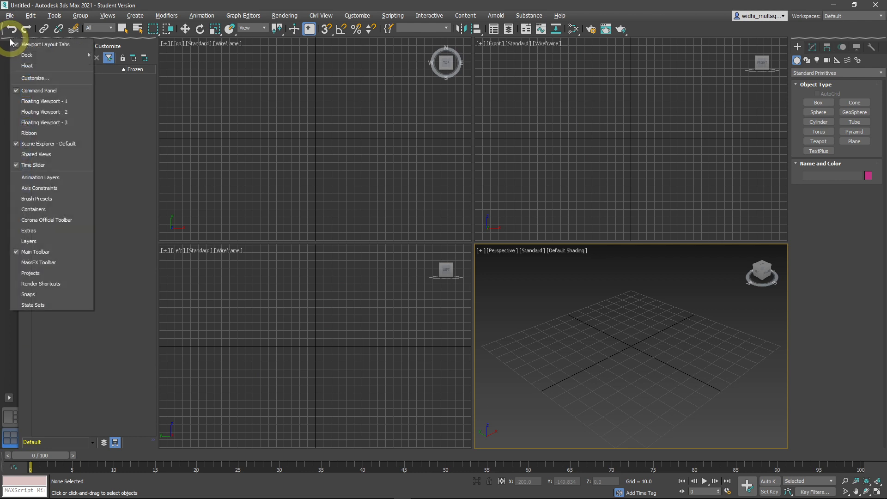
pyautogui.click(37, 45)
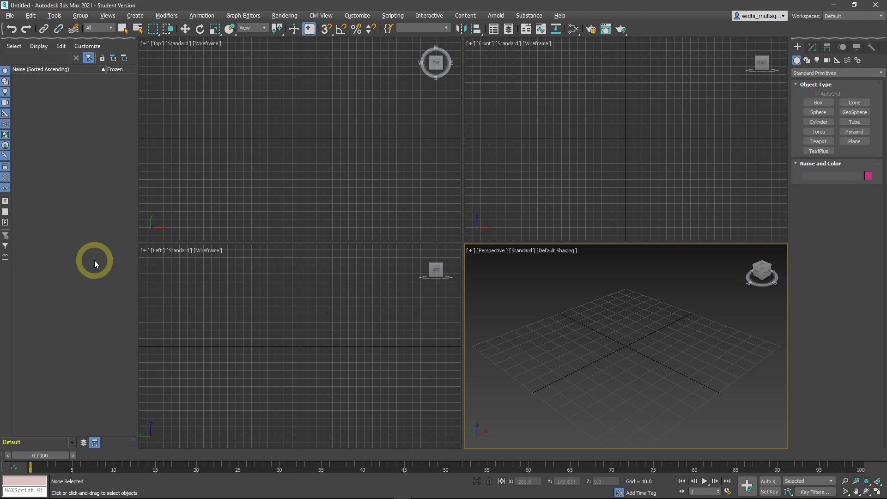
# Float, re-dock and refloat the Scene Explorer, then close the docked 'Scene Explorer - Default' panel.
pyautogui.click(494, 29)
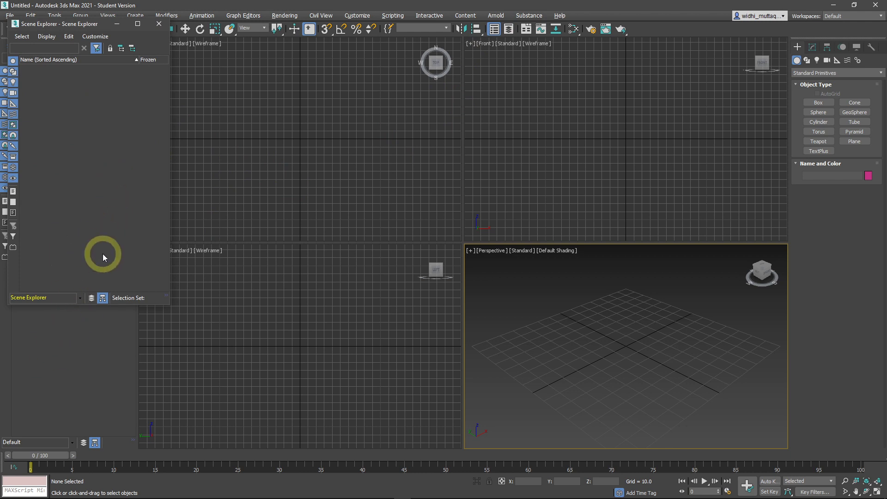
pyautogui.click(494, 31)
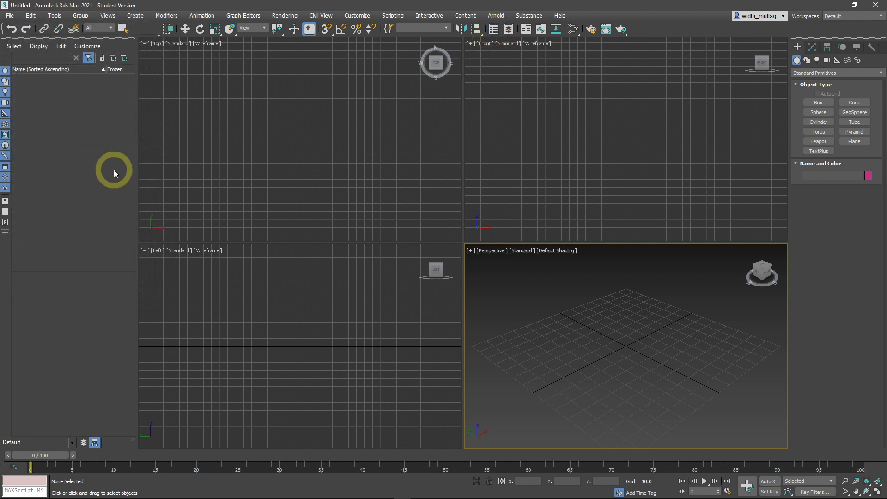
pyautogui.click(494, 31)
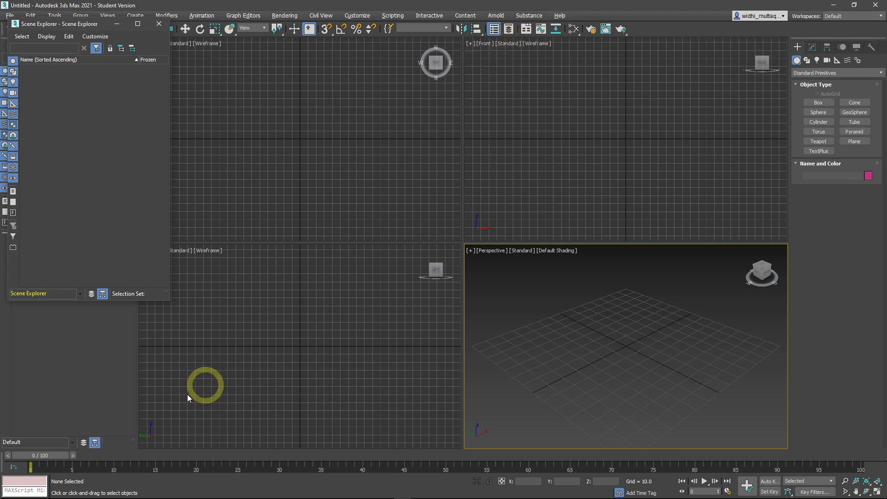
pyautogui.rightClick(615, 16)
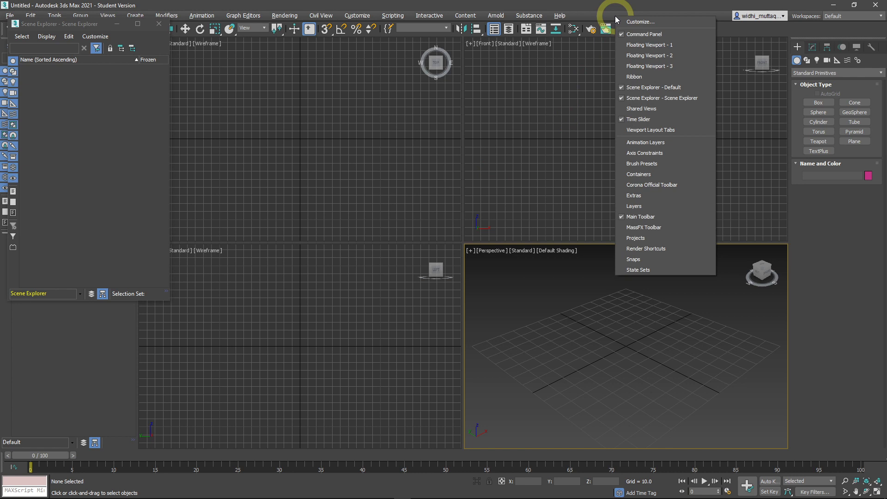
pyautogui.click(655, 90)
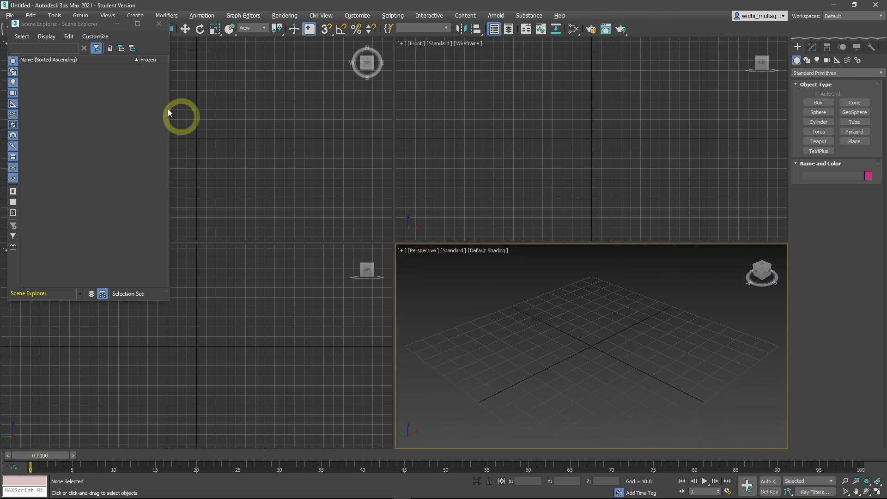
# Float the Scene Explorer, drag it toward the centre, and dock it on the Left.
pyautogui.moveTo(72, 23); pyautogui.dragTo(9, 72)
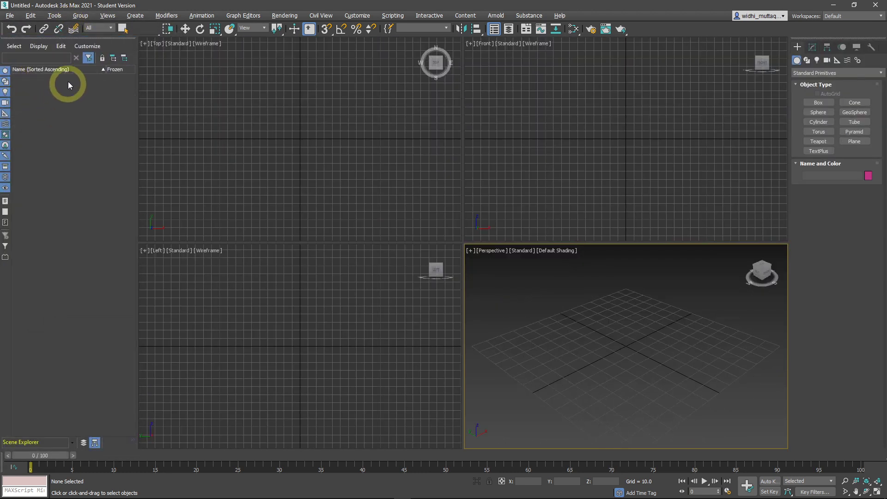
pyautogui.rightClick(73, 37)
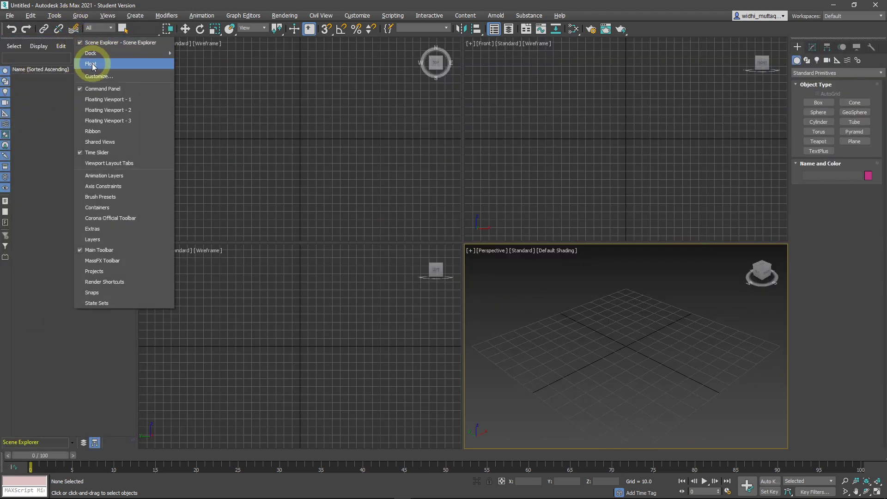
pyautogui.click(93, 64)
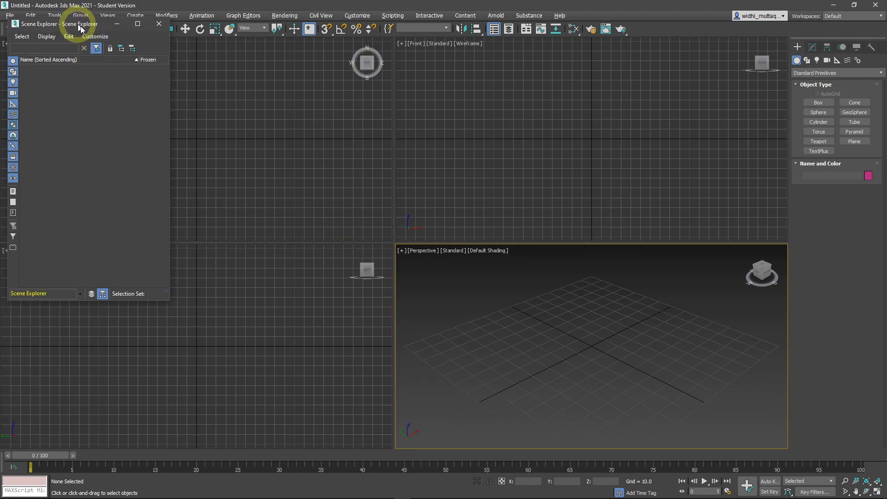
pyautogui.moveTo(80, 27); pyautogui.dragTo(244, 109)
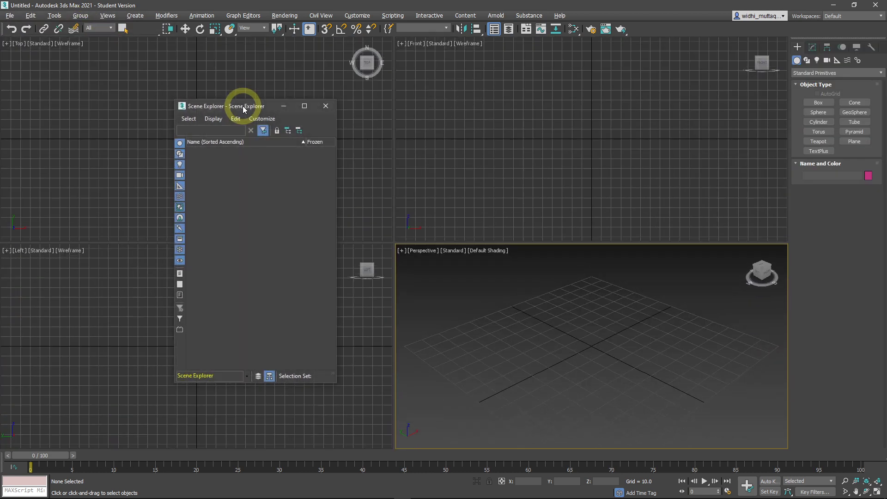
pyautogui.rightClick(245, 109)
pyautogui.moveTo(267, 166)
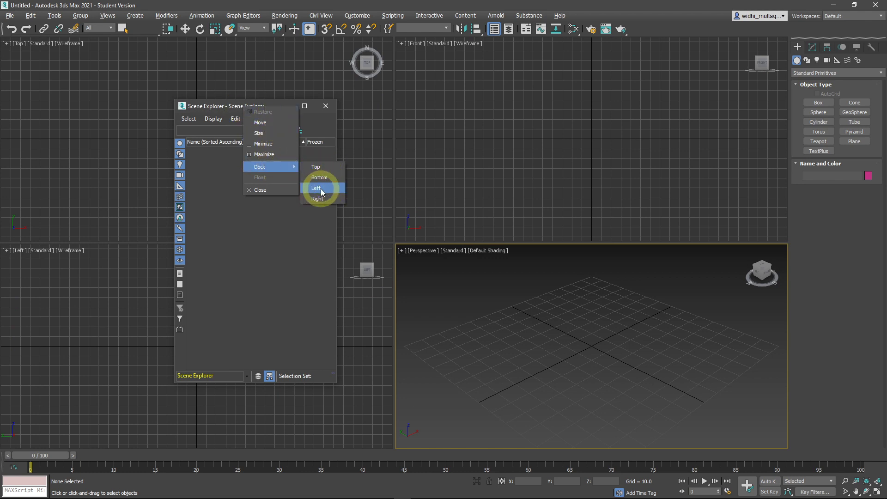
pyautogui.click(322, 192)
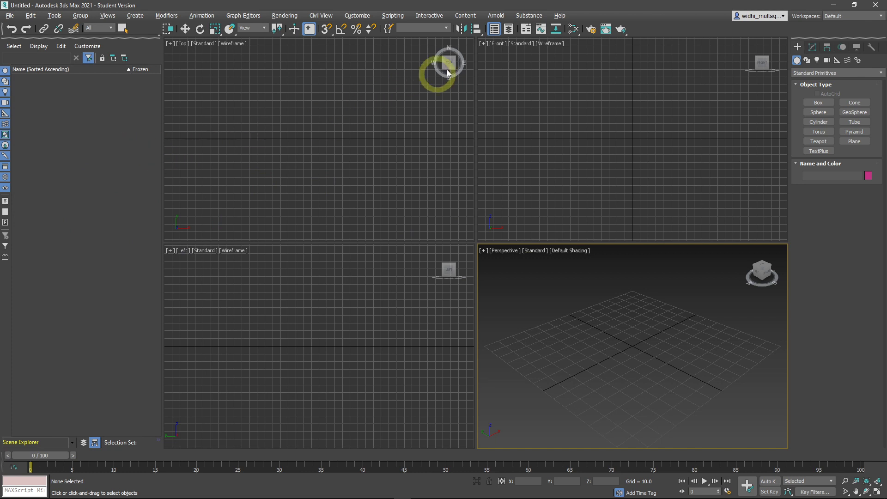
pyautogui.click(494, 31)
pyautogui.click(495, 30)
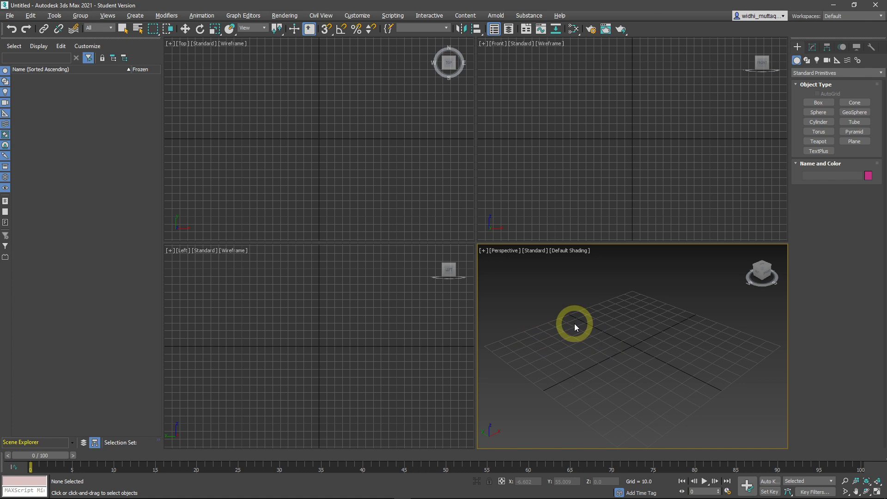
pyautogui.hotkey('alt', 'w')
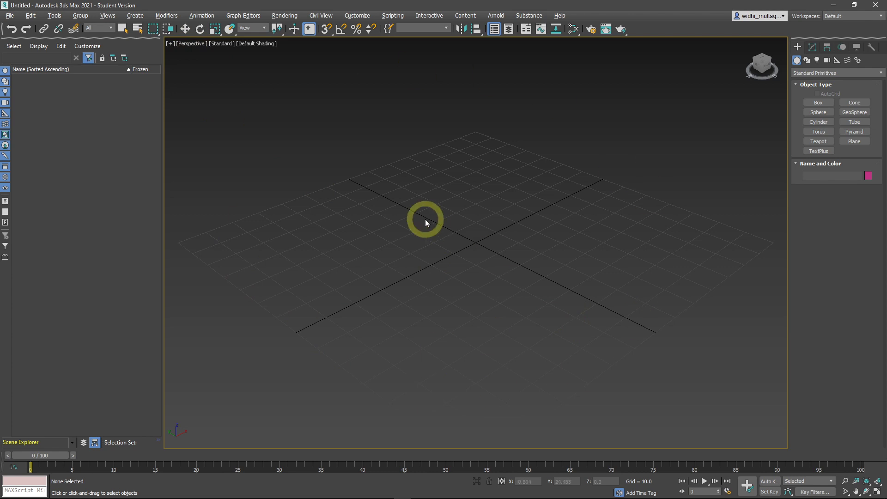
pyautogui.hotkey('alt', 'w')
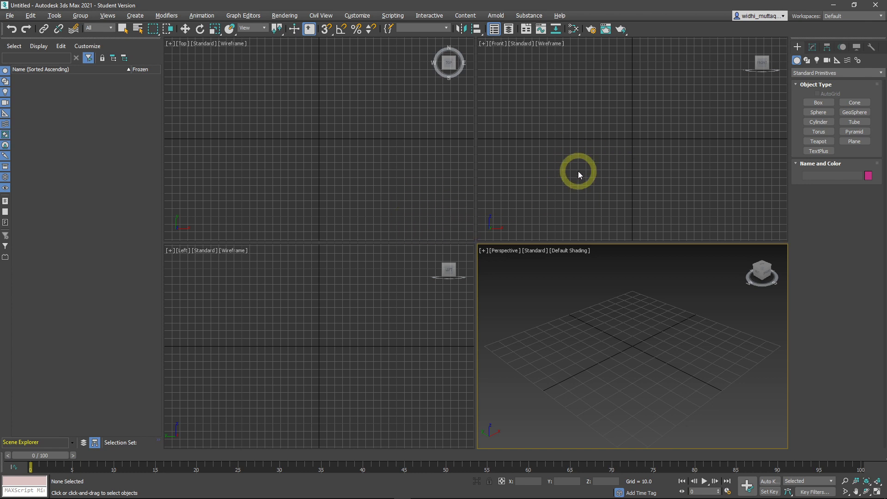
pyautogui.hotkey('alt', 'w')
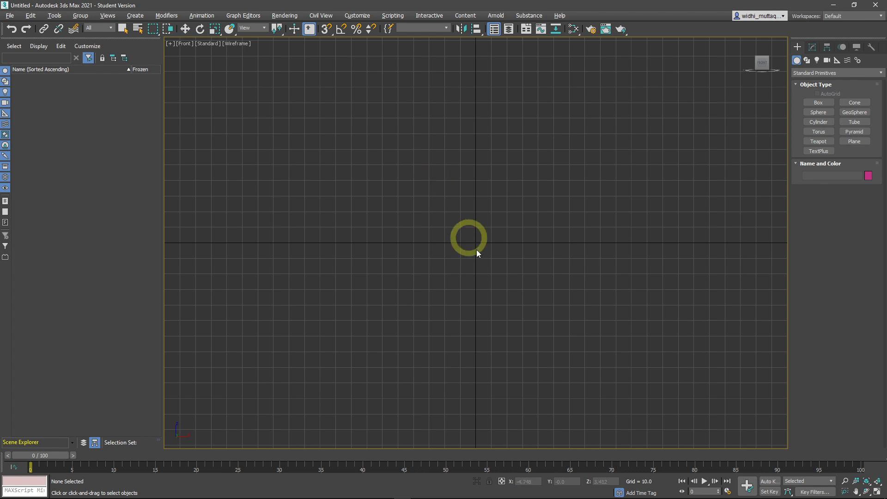
pyautogui.click(877, 493)
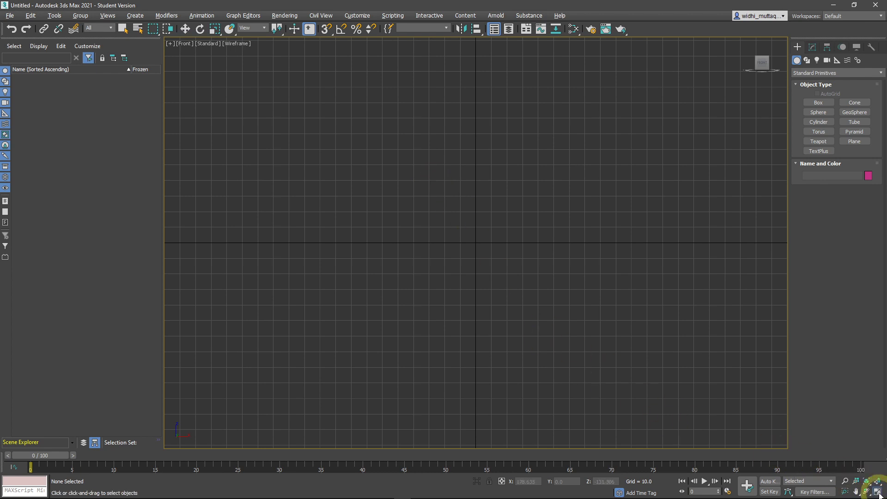
pyautogui.click(877, 492)
pyautogui.click(877, 493)
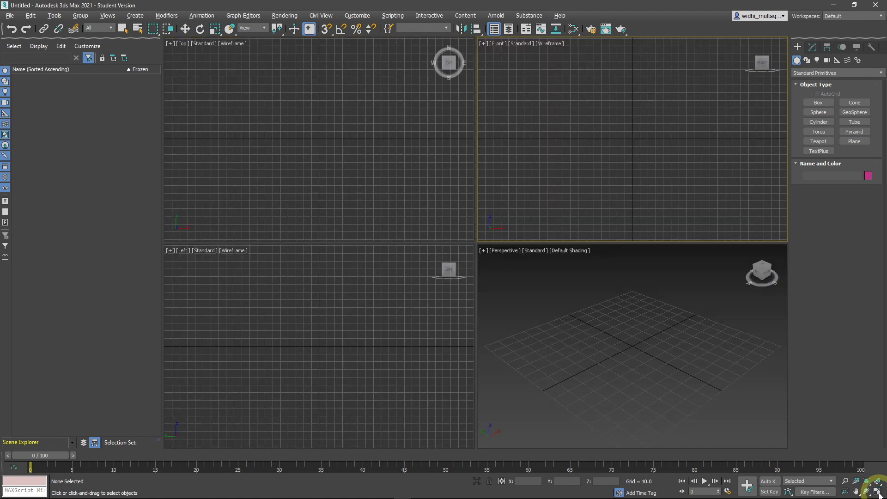
pyautogui.click(622, 365)
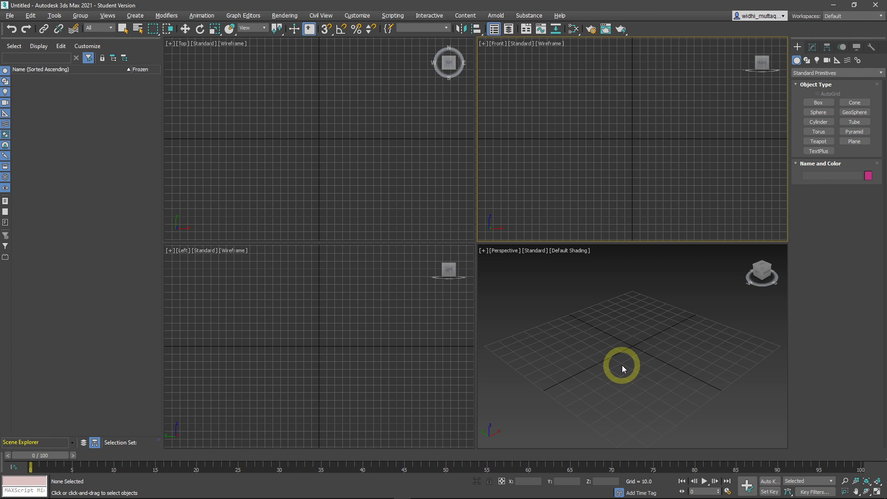
pyautogui.click(380, 198)
pyautogui.click(370, 316)
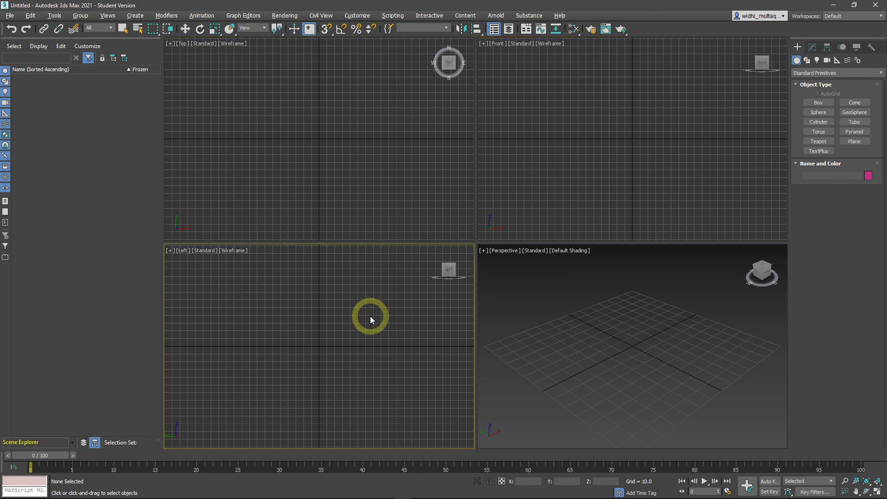
pyautogui.click(585, 335)
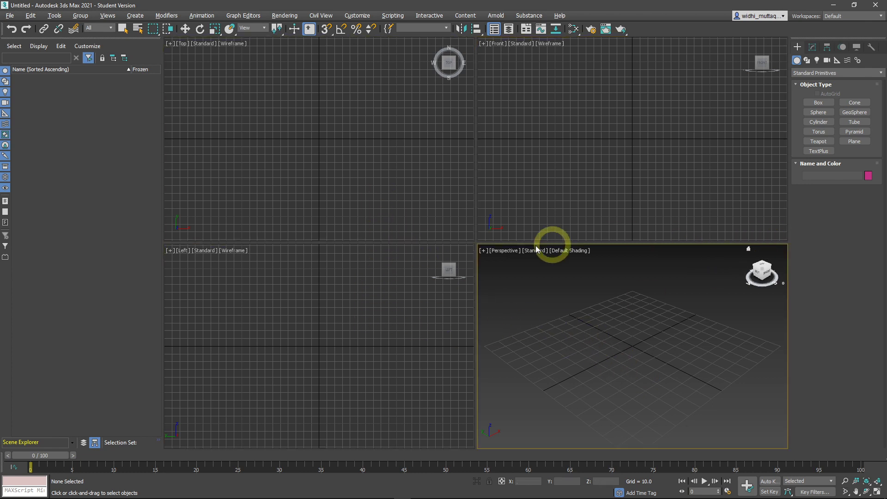
pyautogui.click(389, 215)
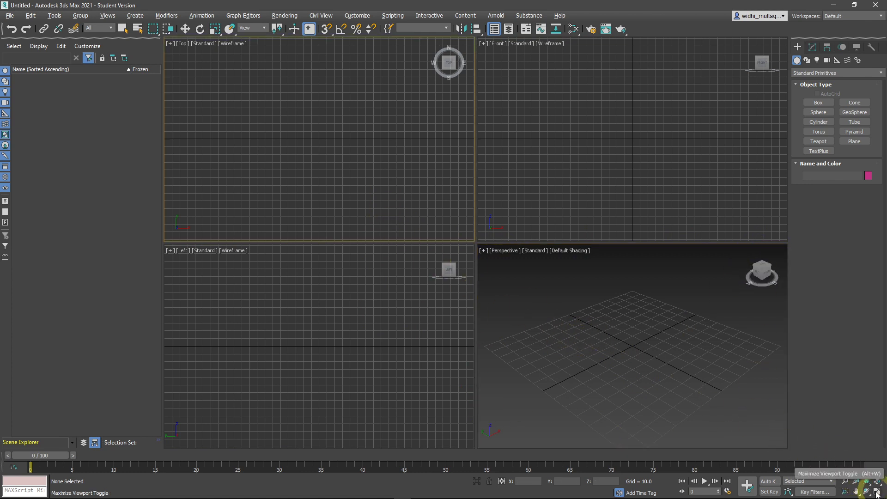
pyautogui.click(877, 493)
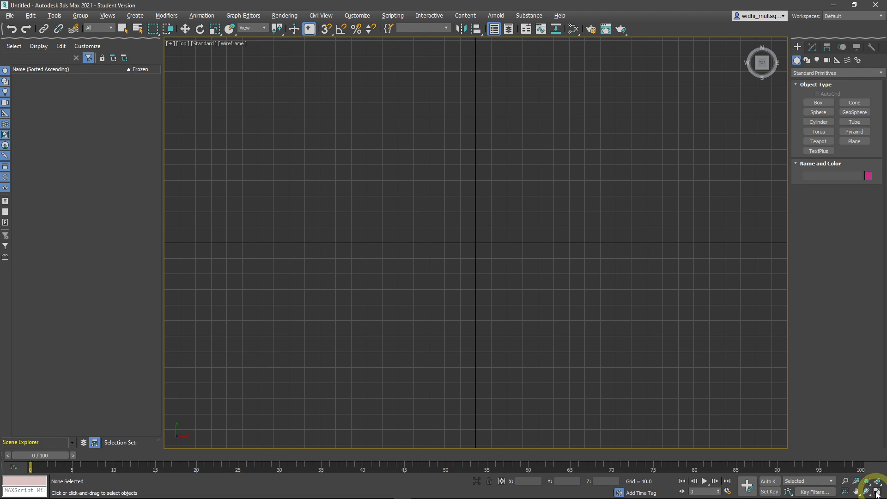
pyautogui.click(876, 492)
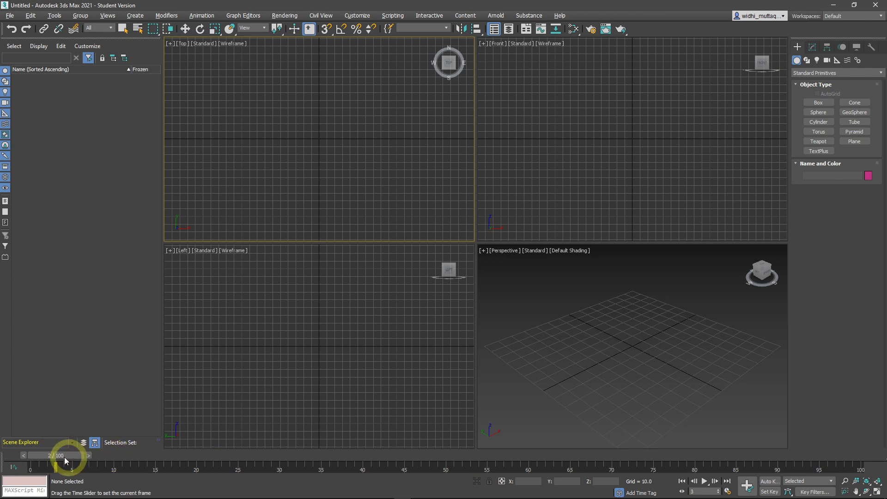
# Activate the Select Object tool with the Q shortcut.
pyautogui.press('q')
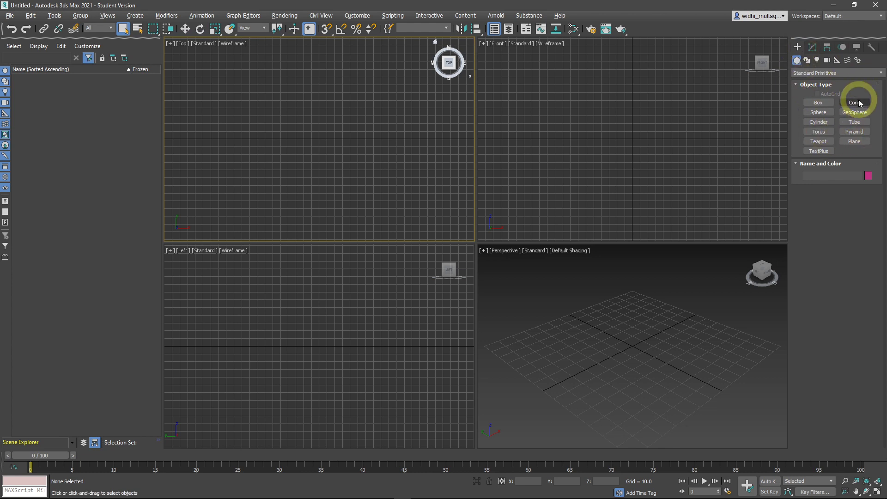
pyautogui.click(814, 48)
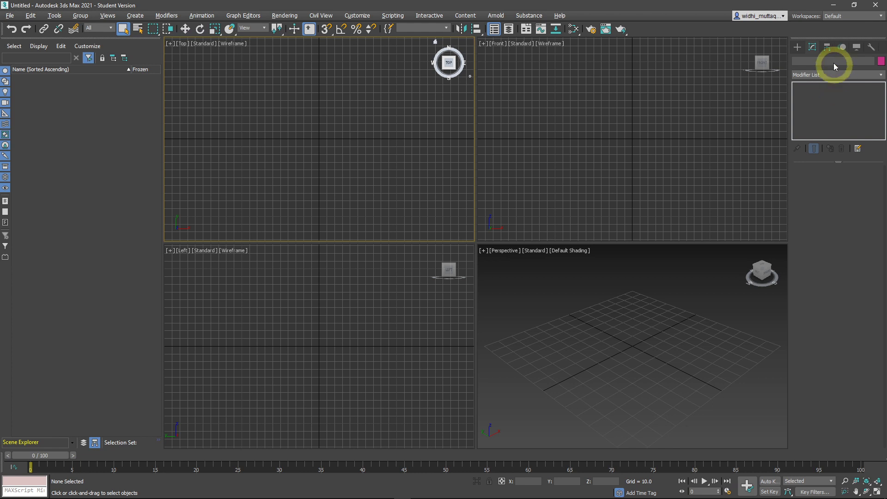
pyautogui.click(827, 48)
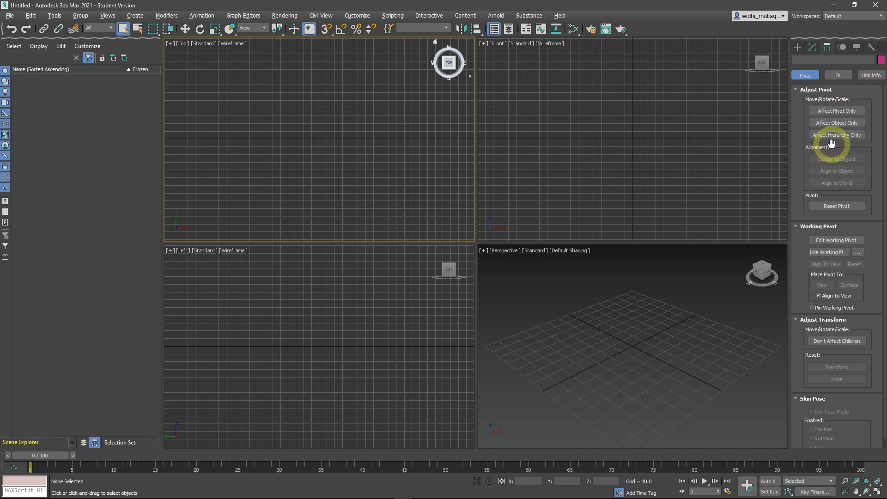
pyautogui.click(844, 48)
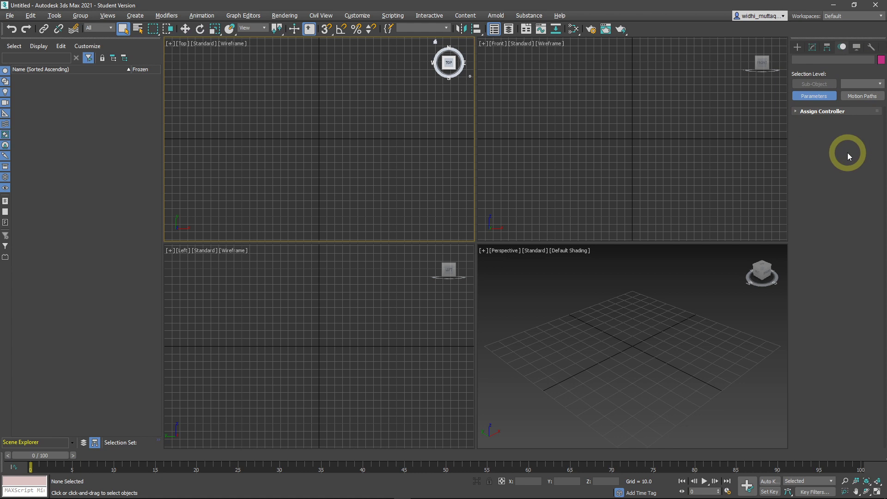
pyautogui.click(857, 49)
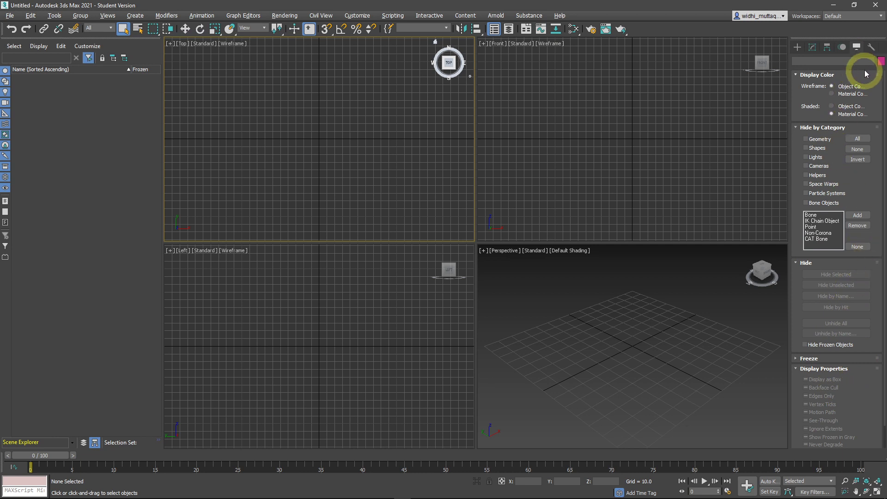
pyautogui.click(873, 49)
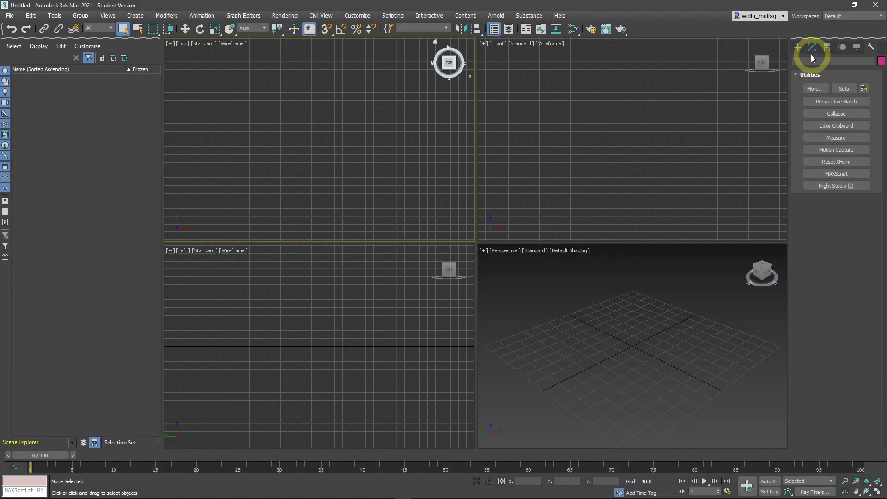
pyautogui.click(797, 48)
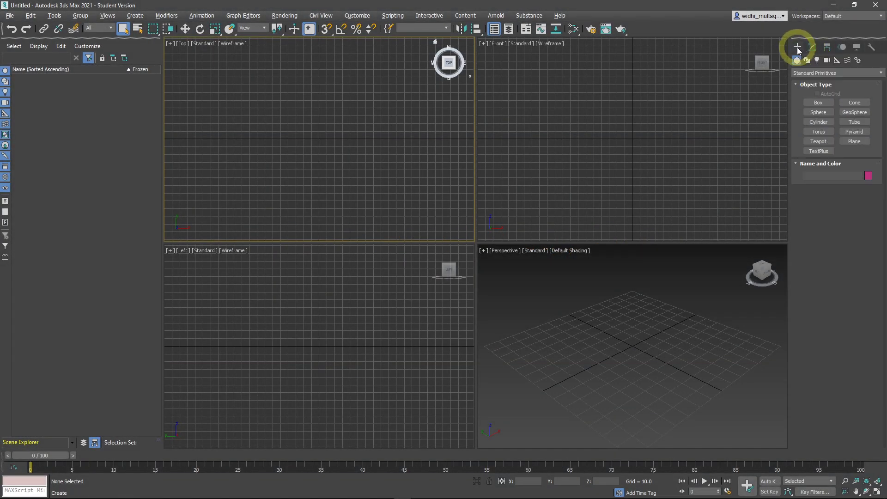
# Create five teapots on the grid in the Perspective viewport.
pyautogui.click(818, 141)
pyautogui.moveTo(629, 308); pyautogui.dragTo(629, 318)
pyautogui.moveTo(630, 353); pyautogui.dragTo(608, 365)
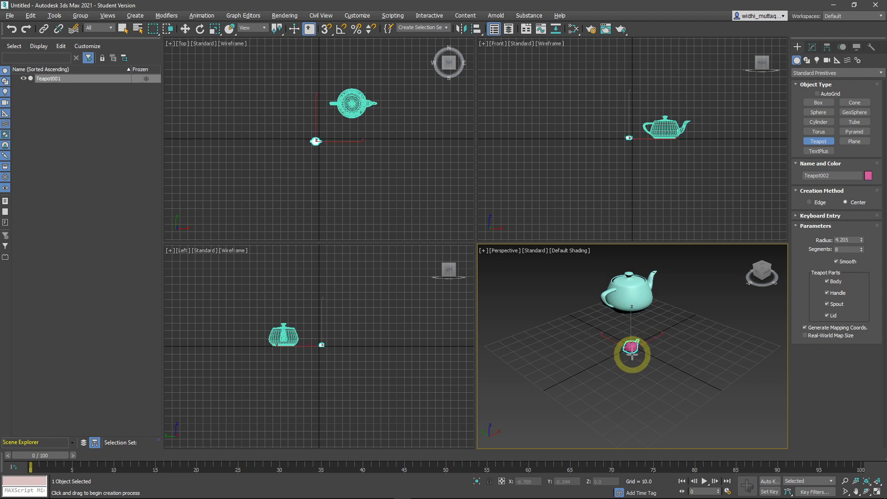
pyautogui.moveTo(541, 365); pyautogui.dragTo(557, 372)
pyautogui.moveTo(617, 409); pyautogui.dragTo(654, 417)
pyautogui.moveTo(719, 357); pyautogui.dragTo(727, 365)
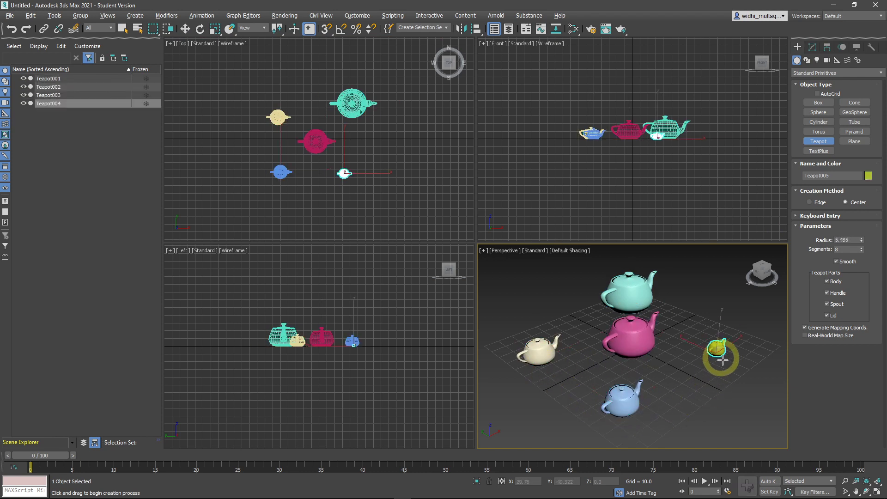
# Draw a plane underneath the teapots and exit plane creation.
pyautogui.click(854, 141)
pyautogui.moveTo(625, 303); pyautogui.dragTo(629, 440)
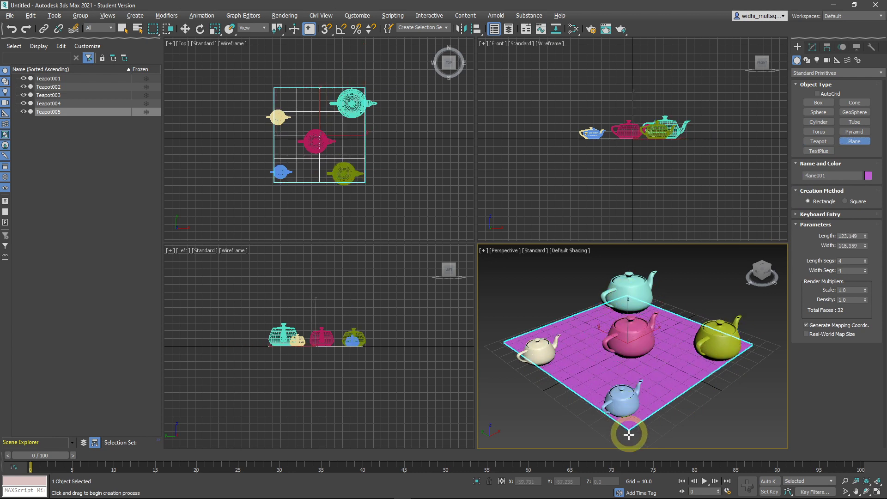
pyautogui.rightClick(699, 334)
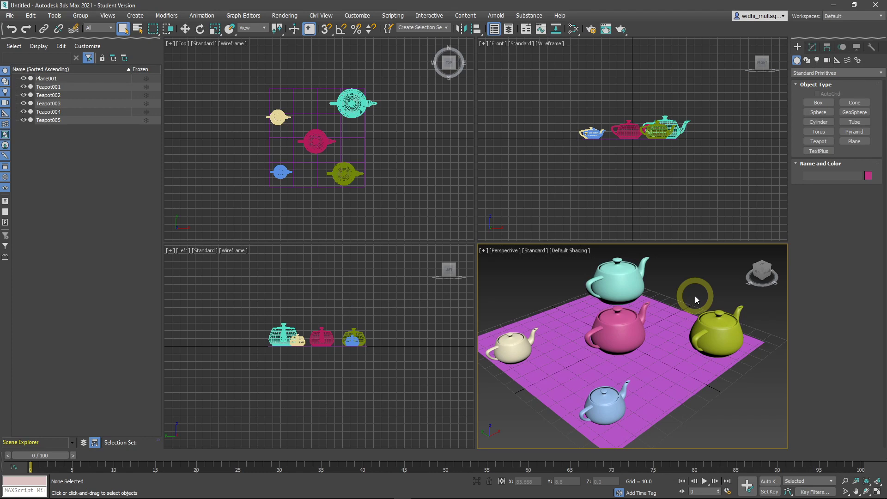
# Pan the Perspective, Front, Top and Left views to shift the teapots.
pyautogui.moveTo(692, 307); pyautogui.dragTo(659, 356, button='middle')
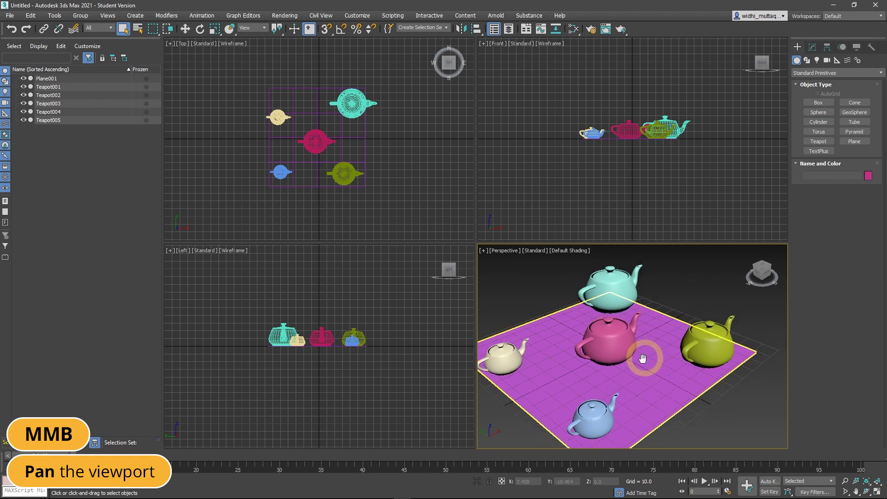
pyautogui.moveTo(643, 225)
pyautogui.mouseDown(button='middle')
pyautogui.moveTo(616, 196)
pyautogui.moveTo(633, 178)
pyautogui.mouseUp(button='middle')
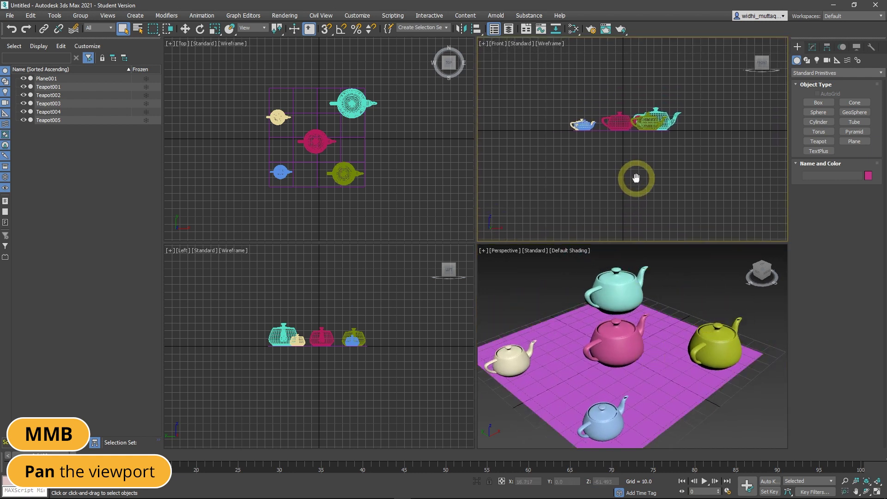
pyautogui.moveTo(389, 172)
pyautogui.mouseDown(button='middle')
pyautogui.moveTo(375, 199)
pyautogui.moveTo(383, 172)
pyautogui.mouseUp(button='middle')
pyautogui.moveTo(369, 379); pyautogui.dragTo(371, 376, button='middle')
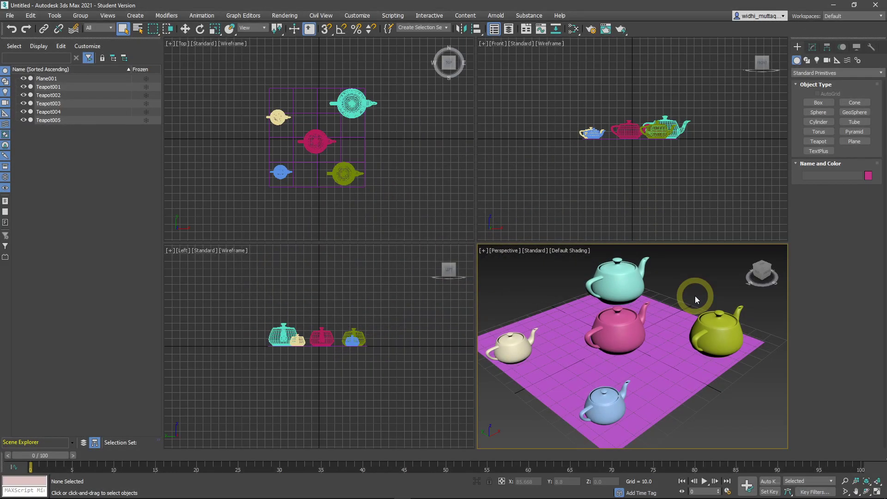
# Pan the views again, then select the pink teapot in Perspective.
pyautogui.moveTo(655, 348)
pyautogui.mouseDown(button='middle')
pyautogui.moveTo(638, 323)
pyautogui.moveTo(647, 348)
pyautogui.mouseUp(button='middle')
pyautogui.moveTo(644, 184)
pyautogui.mouseDown(button='middle')
pyautogui.moveTo(628, 159)
pyautogui.moveTo(640, 175)
pyautogui.mouseUp(button='middle')
pyautogui.moveTo(437, 176); pyautogui.dragTo(383, 172, button='middle')
pyautogui.moveTo(389, 353)
pyautogui.mouseDown(button='middle')
pyautogui.moveTo(372, 341)
pyautogui.moveTo(359, 369)
pyautogui.moveTo(408, 365)
pyautogui.mouseUp(button='middle')
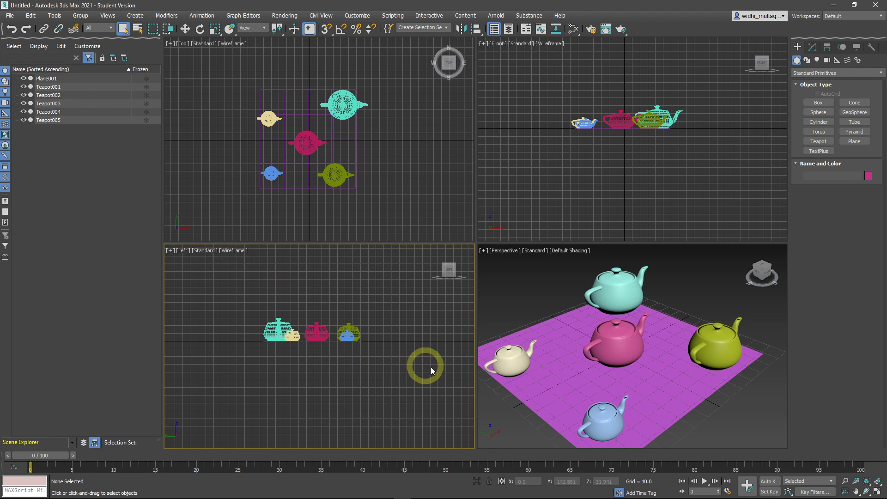
pyautogui.click(571, 385)
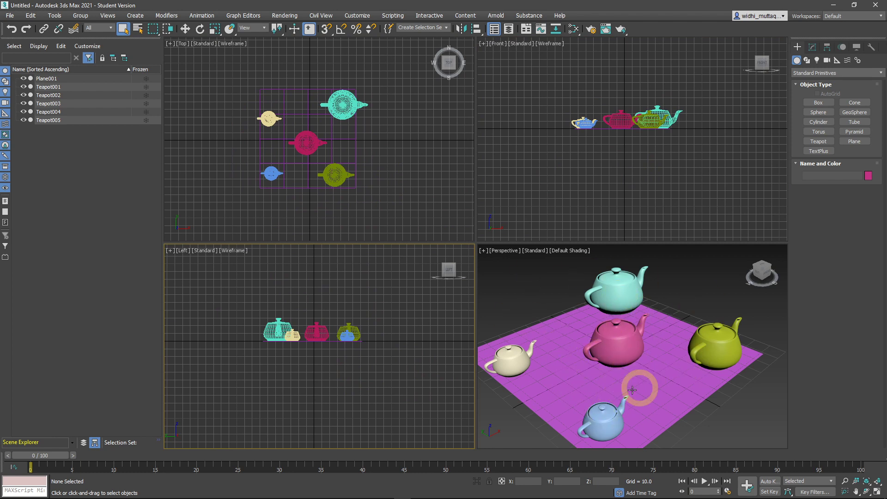
pyautogui.click(619, 358)
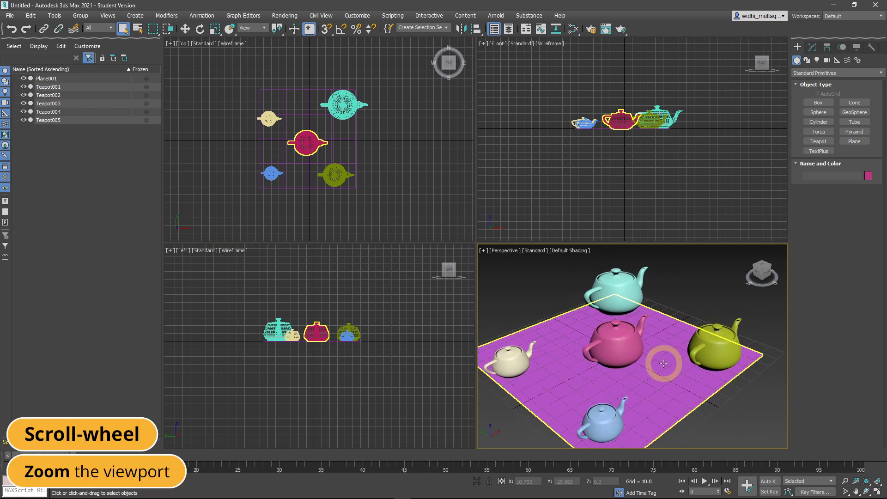
# Scroll the mouse wheel back and forth to zoom the viewports in and out.
pyautogui.scroll(-3, 664, 364)
pyautogui.scroll(3, 664, 364)
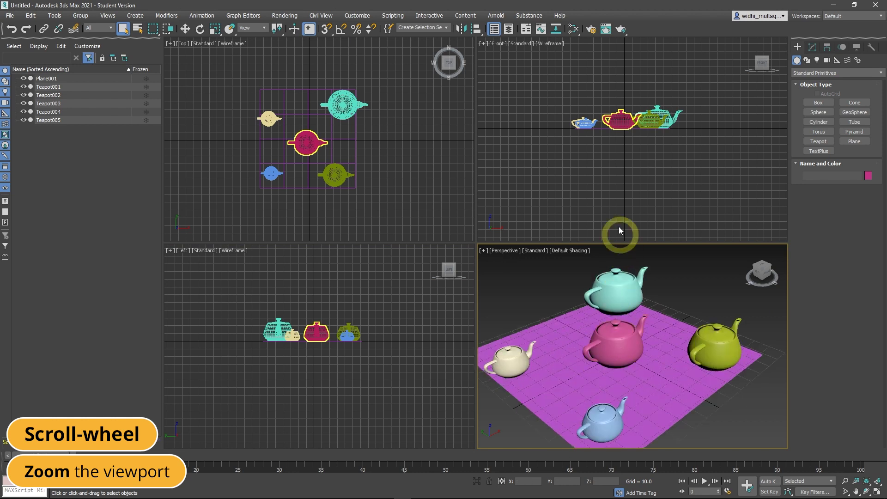
pyautogui.scroll(-3, 608, 192)
pyautogui.scroll(3, 608, 192)
pyautogui.scroll(5, 321, 176)
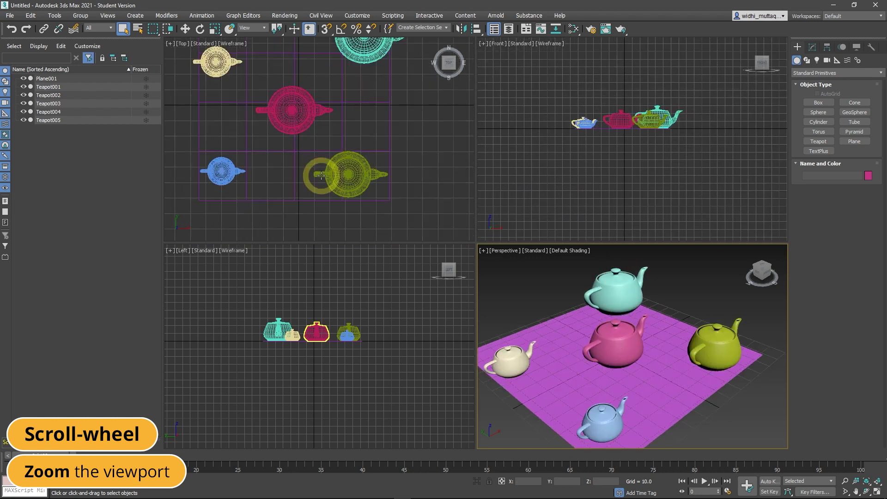
pyautogui.scroll(-5, 321, 176)
pyautogui.scroll(-4, 337, 345)
pyautogui.scroll(3, 338, 350)
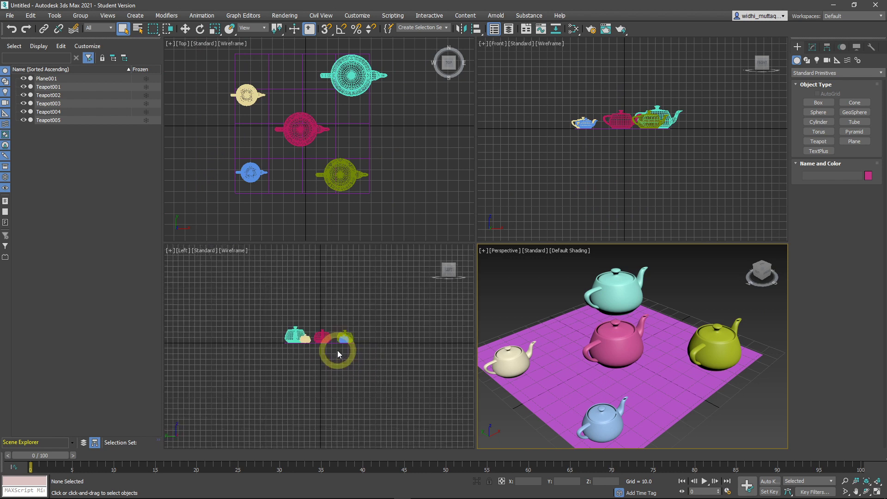
pyautogui.scroll(1, 337, 350)
pyautogui.scroll(3, 581, 382)
pyautogui.scroll(-5, 581, 383)
pyautogui.scroll(3, 618, 378)
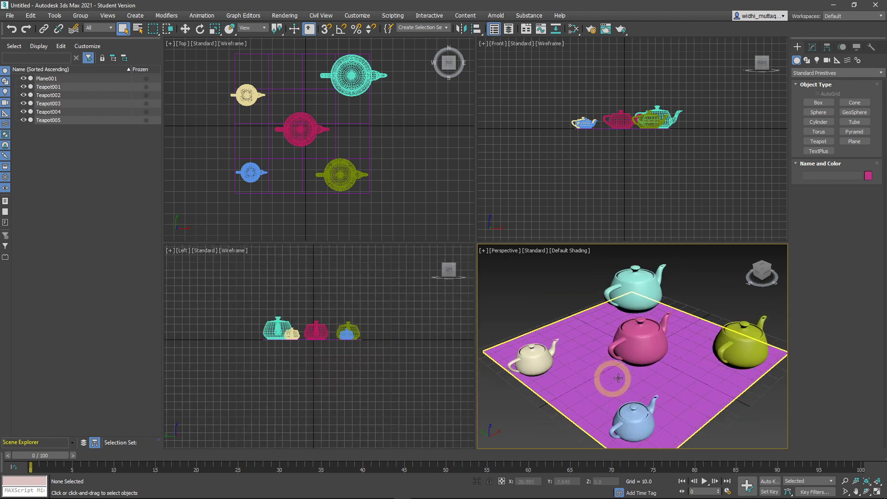
pyautogui.scroll(2, 630, 367)
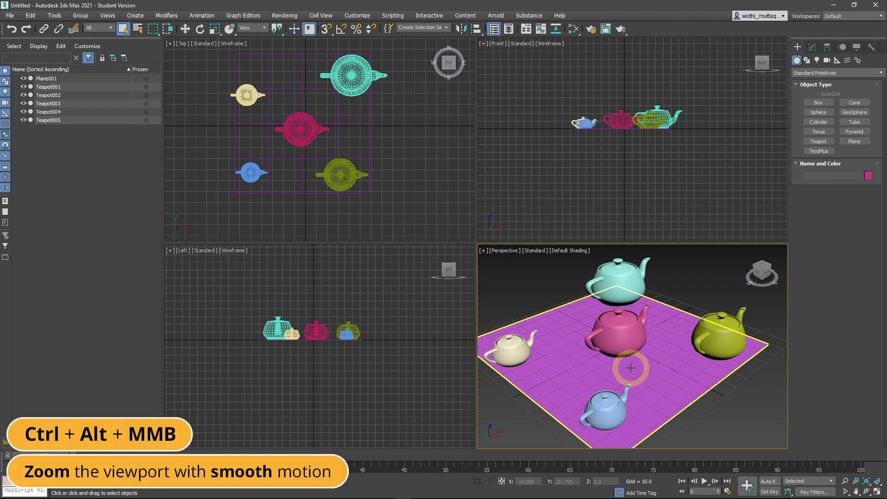
# Smooth-zoom the Perspective view around the olive and cyan teapots to enlarge them.
pyautogui.keyDown('ctrl'); pyautogui.keyDown('alt'); pyautogui.moveTo(630, 368); pyautogui.dragTo(622, 365, button='middle'); pyautogui.keyUp('alt'); pyautogui.keyUp('ctrl')
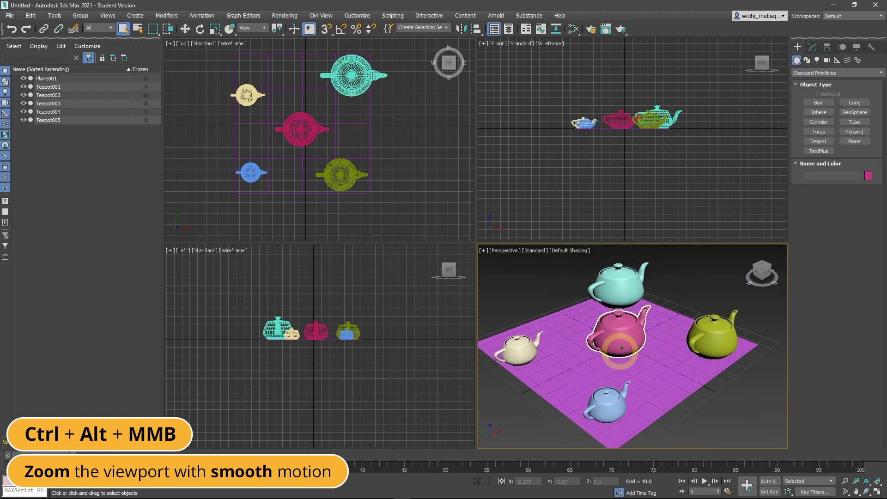
pyautogui.scroll(-1, 521, 352)
pyautogui.keyDown('ctrl'); pyautogui.keyDown('alt'); pyautogui.moveTo(522, 362); pyautogui.dragTo(673, 371, button='middle'); pyautogui.keyUp('alt'); pyautogui.keyUp('ctrl')
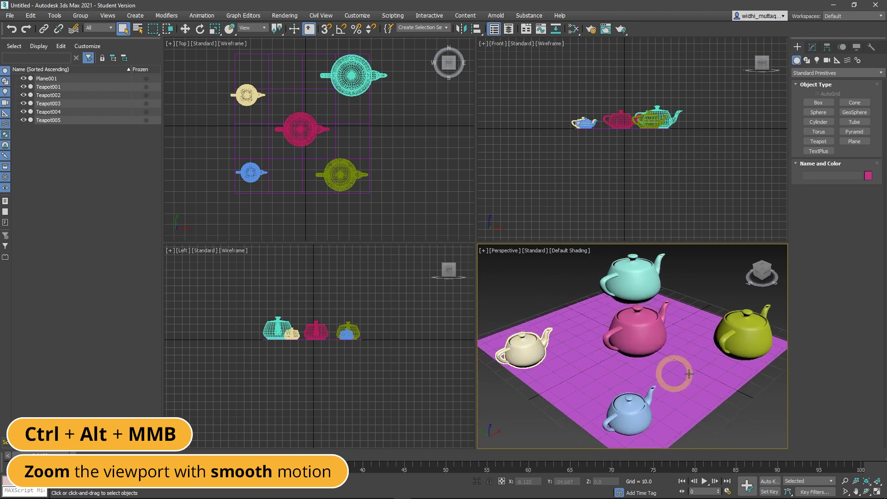
pyautogui.keyDown('ctrl'); pyautogui.keyDown('alt'); pyautogui.moveTo(741, 365); pyautogui.dragTo(693, 327, button='middle'); pyautogui.keyUp('alt'); pyautogui.keyUp('ctrl')
pyautogui.moveTo(644, 278)
pyautogui.keyDown('ctrl'); pyautogui.keyDown('alt'); pyautogui.mouseDown(button='middle')
pyautogui.moveTo(634, 341)
pyautogui.moveTo(631, 298)
pyautogui.mouseUp(button='middle'); pyautogui.keyUp('alt'); pyautogui.keyUp('ctrl')
pyautogui.scroll(2, 637, 360)
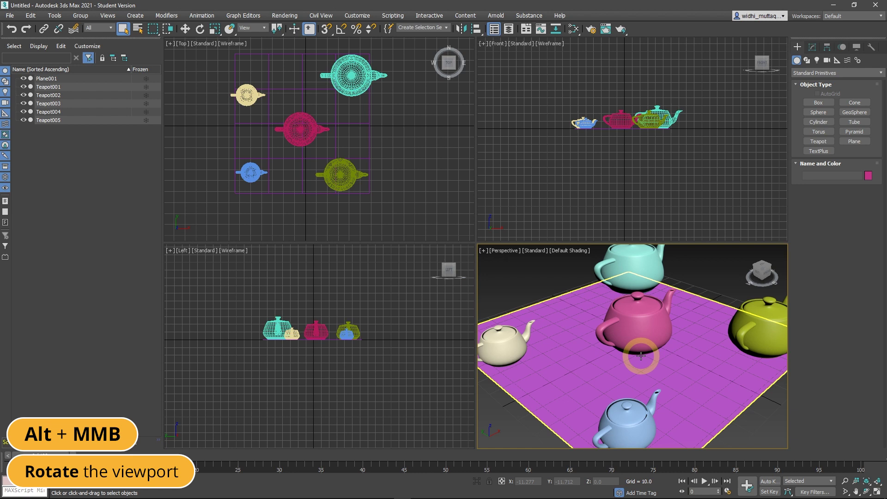
# Orbit the Perspective view, briefly select the plane, and tilt the Left view into Orthographic.
pyautogui.moveTo(641, 355)
pyautogui.keyDown('alt'); pyautogui.mouseDown(button='middle')
pyautogui.moveTo(638, 337)
pyautogui.moveTo(639, 357)
pyautogui.moveTo(582, 380)
pyautogui.moveTo(554, 331)
pyautogui.moveTo(647, 324)
pyautogui.moveTo(707, 360)
pyautogui.moveTo(610, 381)
pyautogui.moveTo(607, 347)
pyautogui.moveTo(627, 347)
pyautogui.moveTo(574, 337)
pyautogui.moveTo(644, 326)
pyautogui.moveTo(624, 363)
pyautogui.moveTo(607, 354)
pyautogui.mouseUp(button='middle'); pyautogui.keyUp('alt')
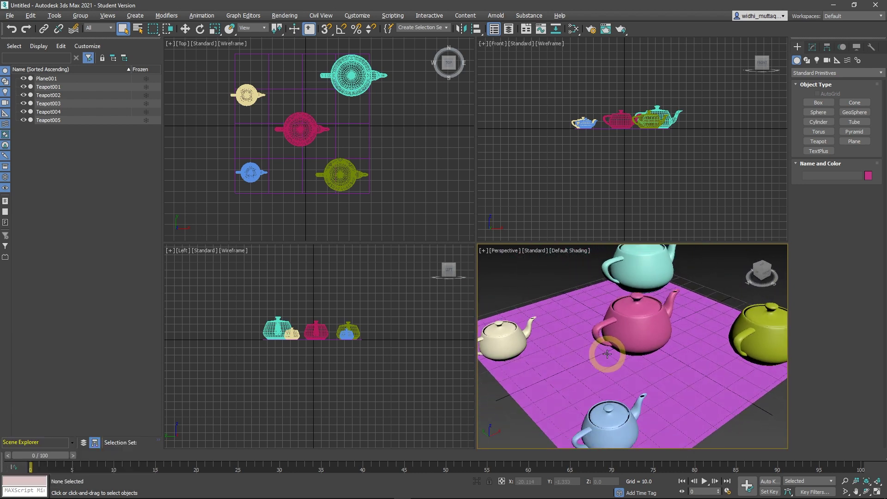
pyautogui.scroll(-4, 628, 353)
pyautogui.click(578, 332)
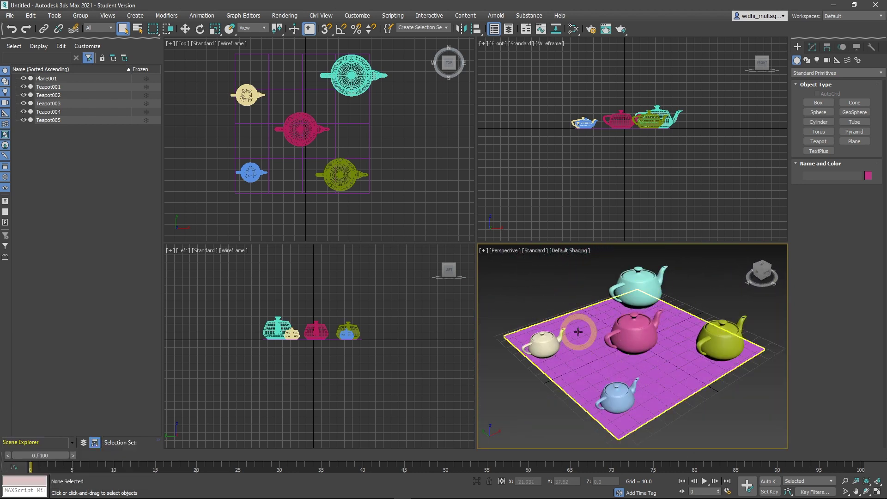
pyautogui.click(497, 252)
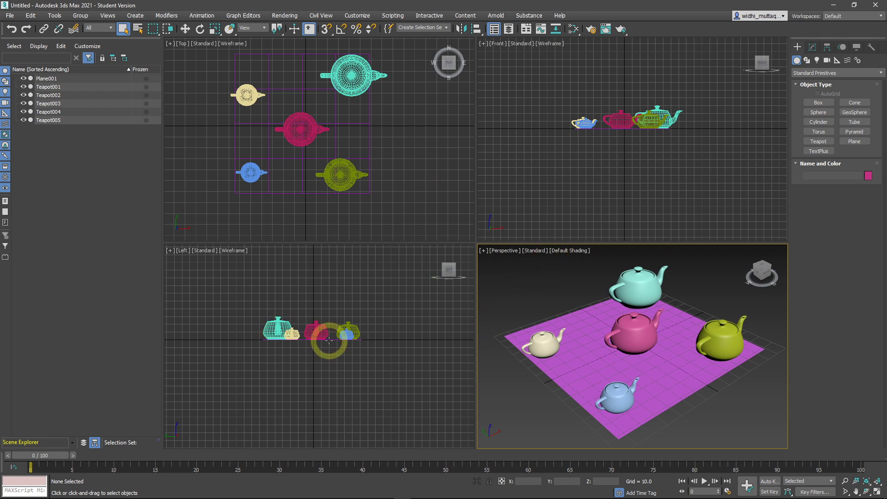
pyautogui.moveTo(333, 348)
pyautogui.keyDown('alt'); pyautogui.mouseDown(button='middle')
pyautogui.moveTo(305, 389)
pyautogui.moveTo(300, 356)
pyautogui.moveTo(326, 366)
pyautogui.mouseUp(button='middle'); pyautogui.keyUp('alt')
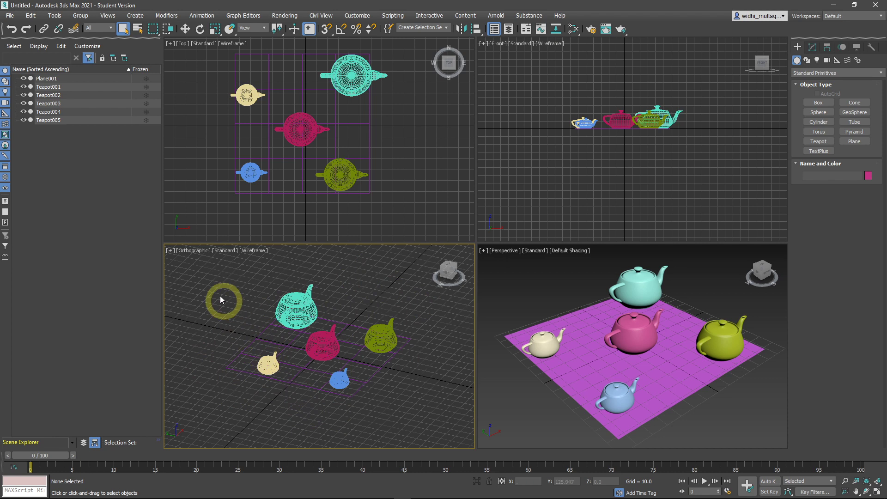
# Switch the bottom-left Orthographic viewport back to the standard Left view of the teapots.
pyautogui.click(190, 252)
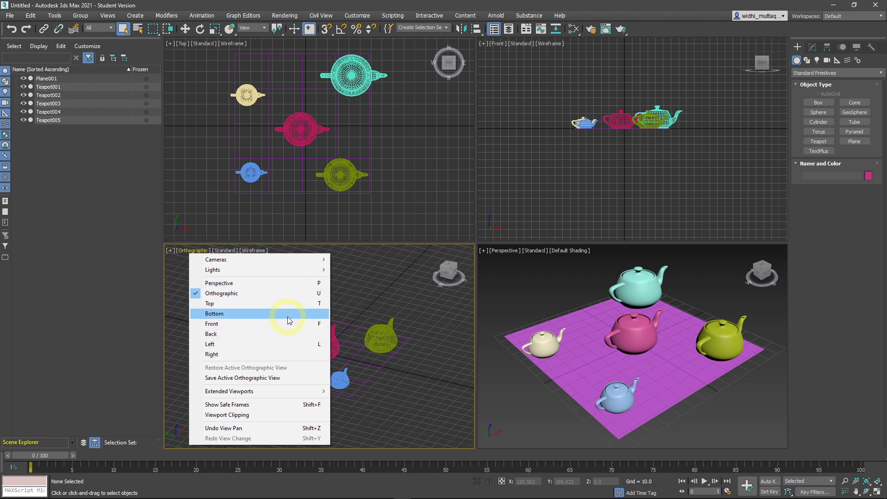
pyautogui.click(215, 347)
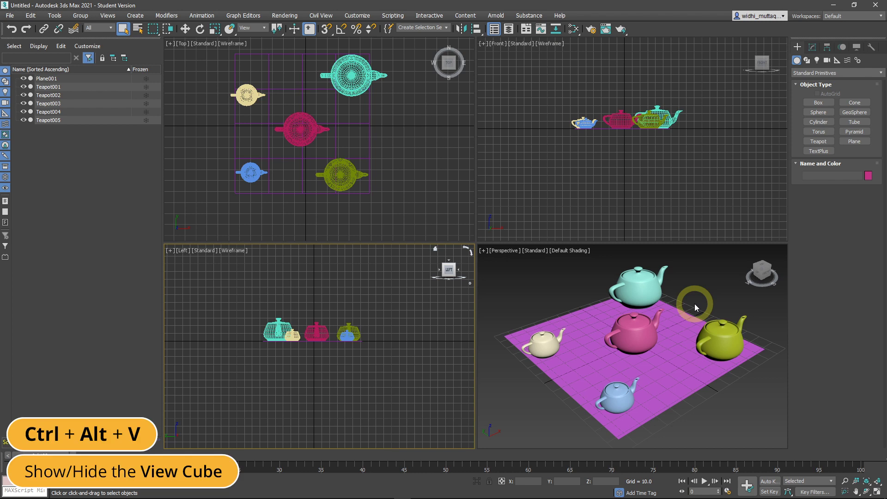
# Toggle the ViewCube off for all viewports via Ctrl+Alt+V and the Perspective view's ViewCube menu.
pyautogui.click(694, 303)
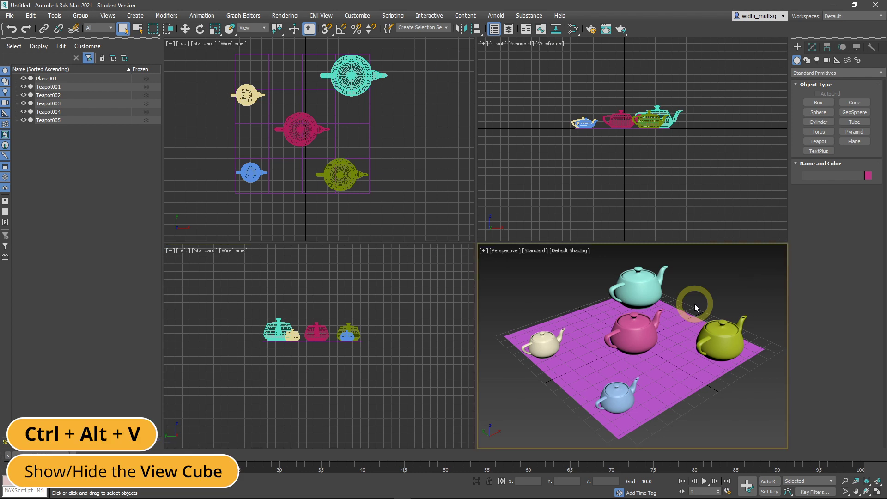
pyautogui.hotkey('ctrl', 'alt', 'v')
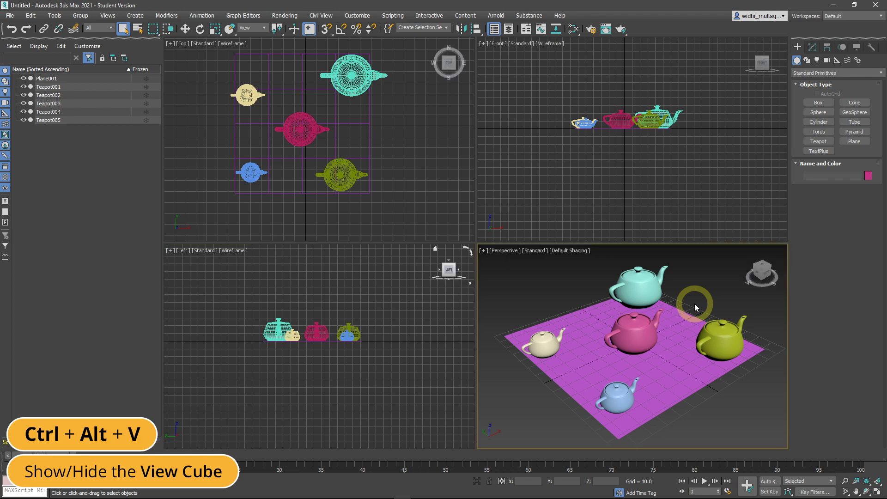
pyautogui.click(482, 250)
pyautogui.moveTo(509, 306)
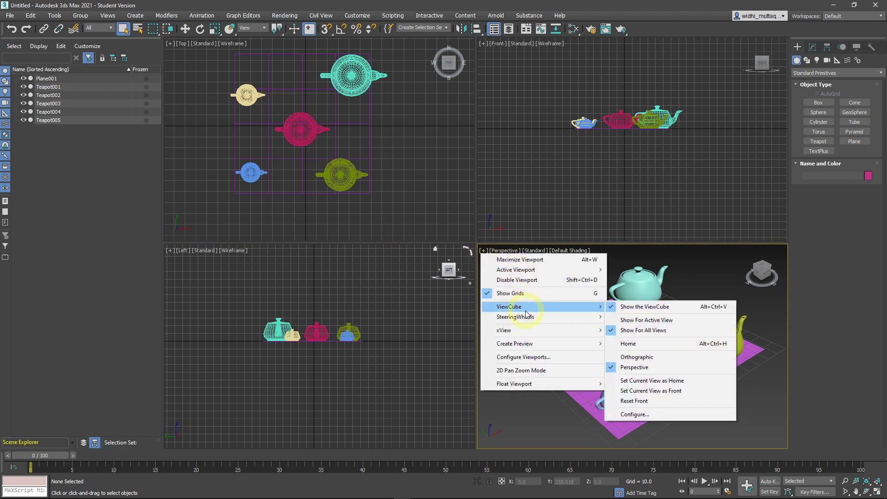
pyautogui.click(653, 308)
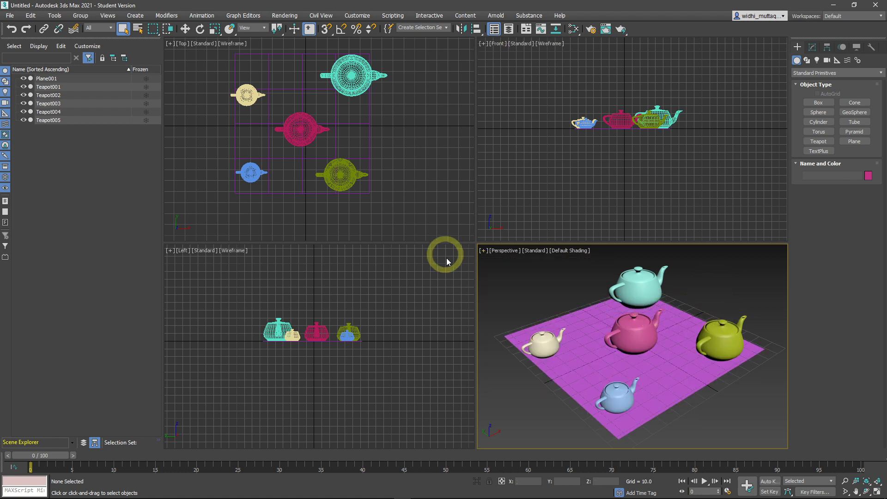